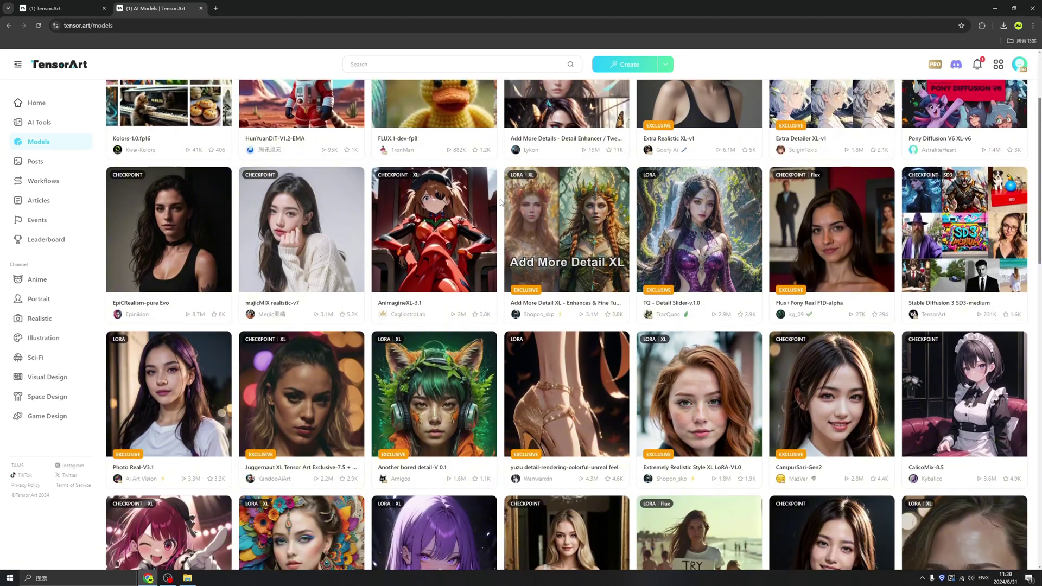
Step: Browse the model grid, filtering by the MEMES, EXCLUSIVE, BEAUTY, 3D and 2.5D categories
scroll(501, 201, down, 20)
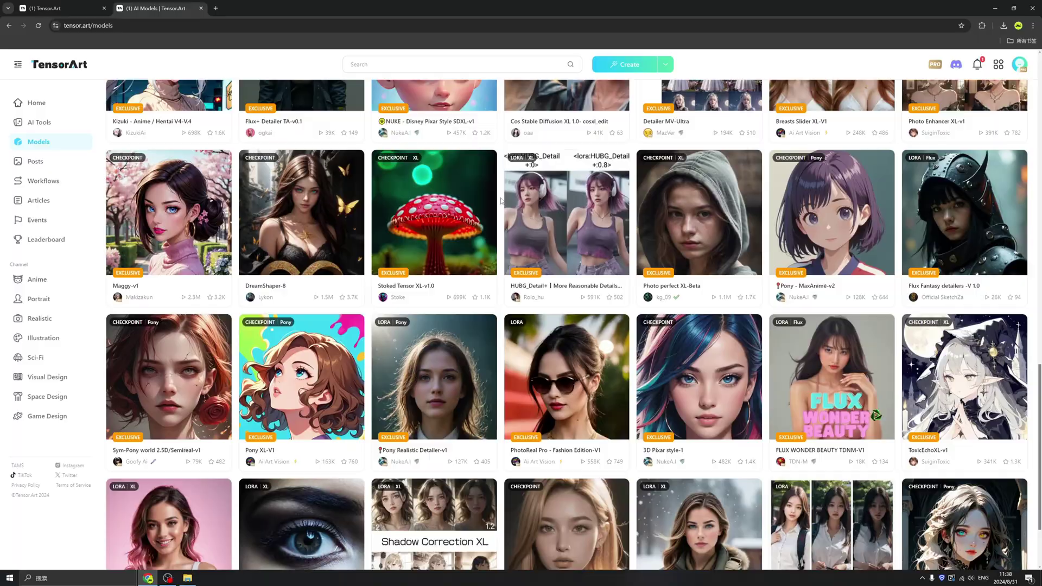
scroll(501, 199, down, 15)
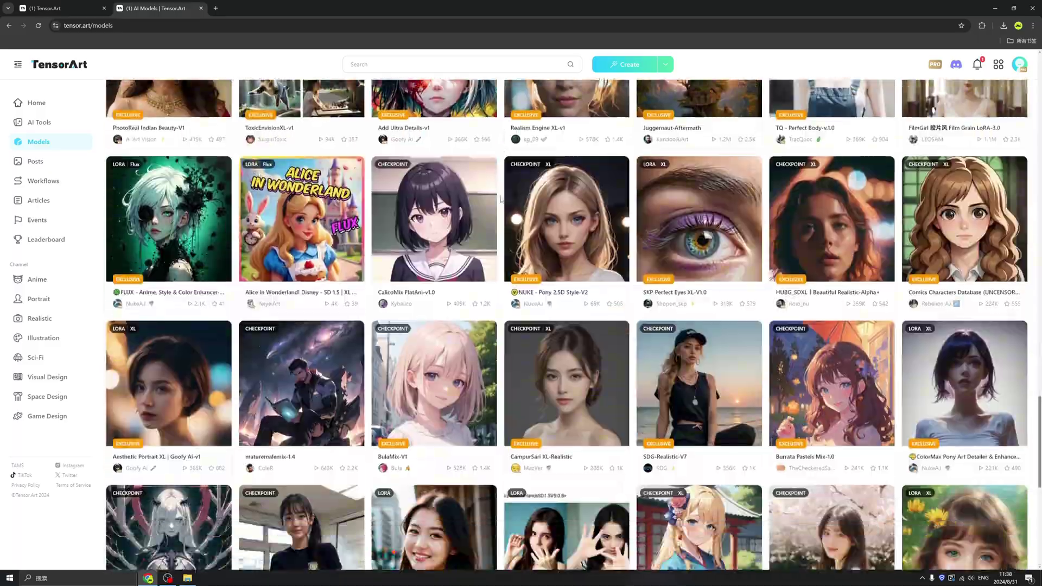
scroll(500, 199, down, 15)
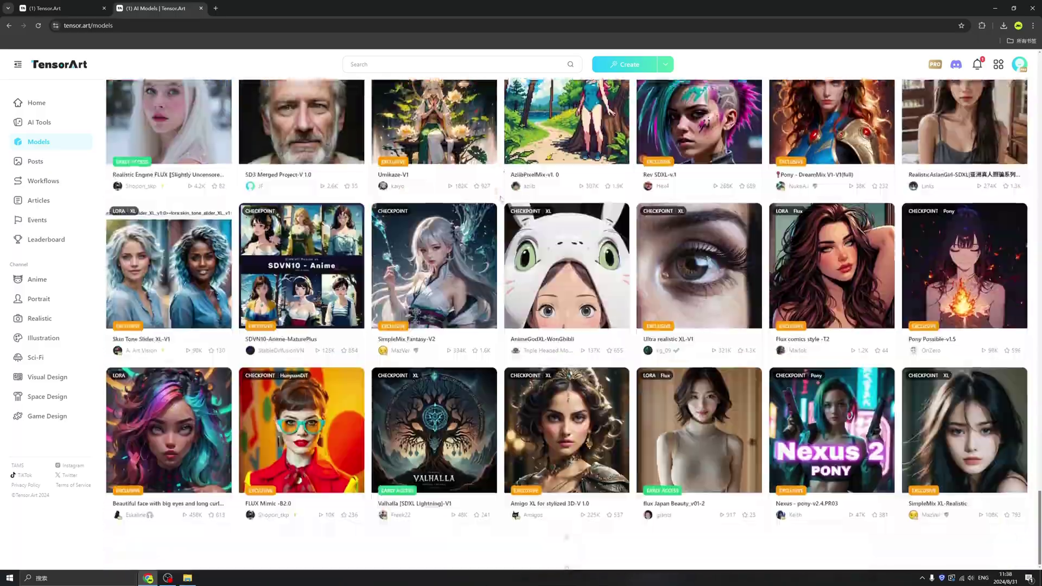
scroll(501, 197, down, 8)
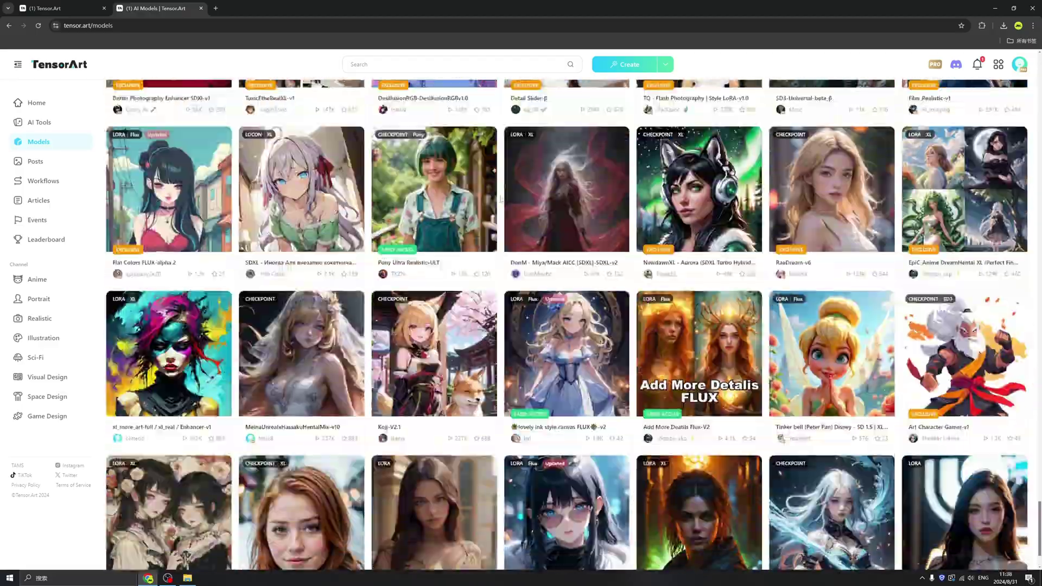
scroll(502, 199, up, 14)
scroll(502, 199, down, 15)
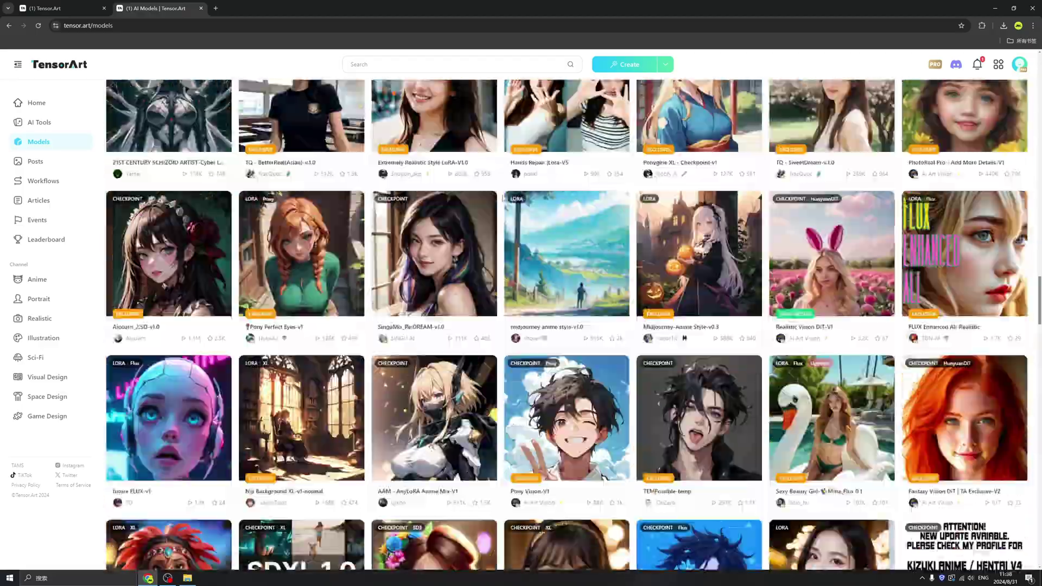
scroll(503, 199, up, 20)
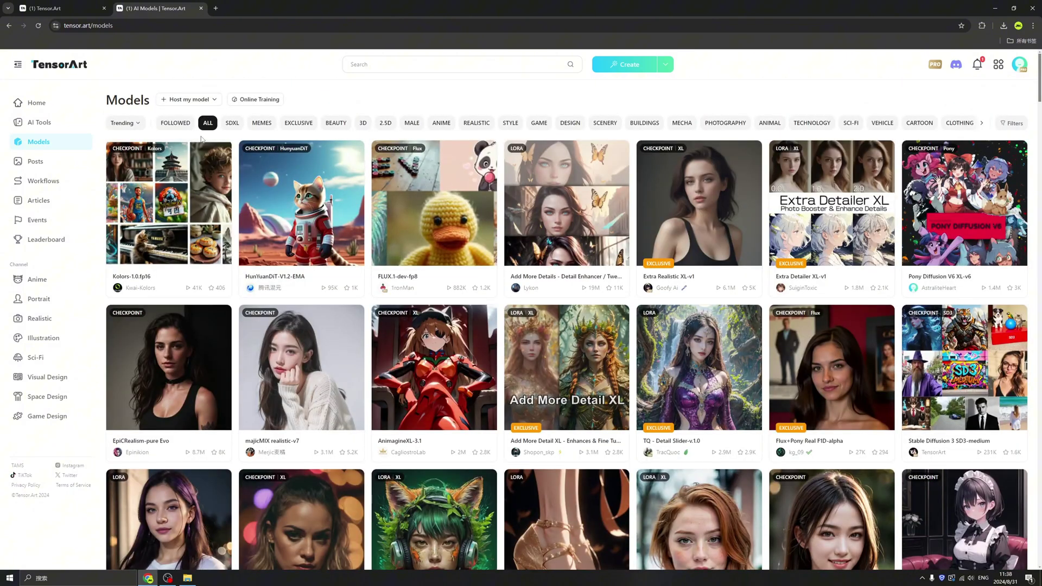
click(266, 125)
click(307, 127)
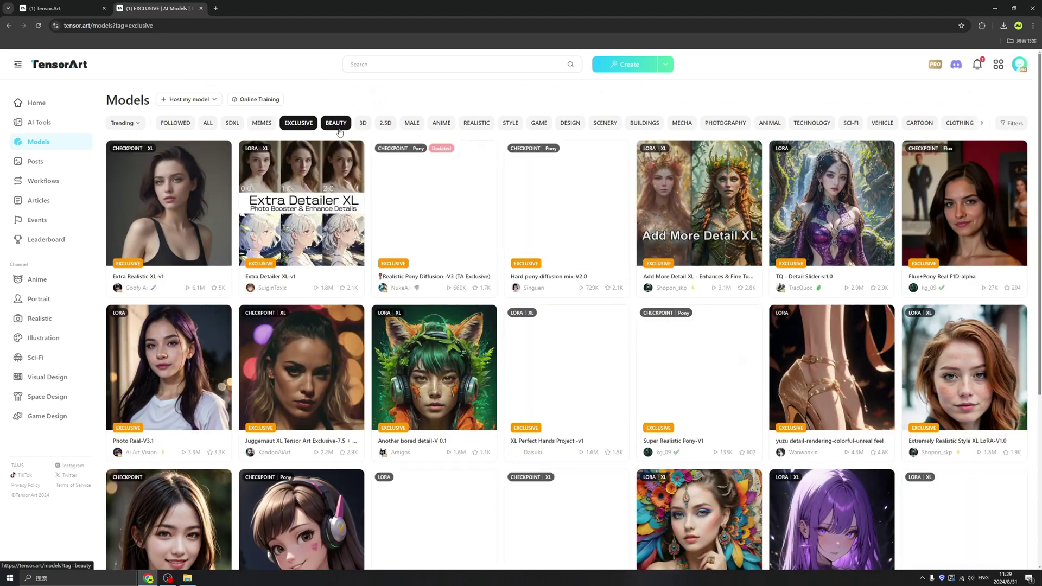
click(336, 125)
click(371, 126)
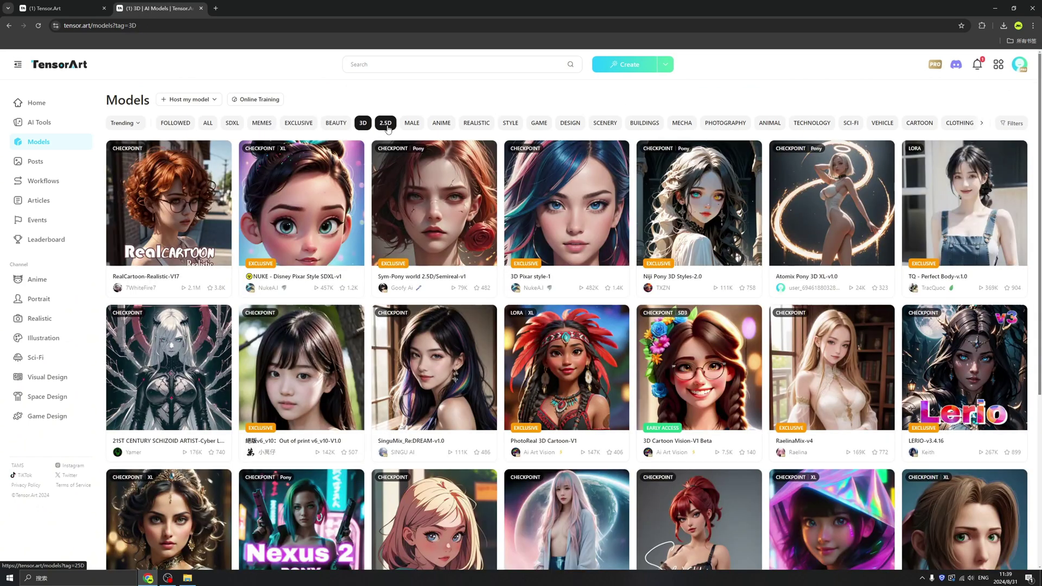
click(385, 124)
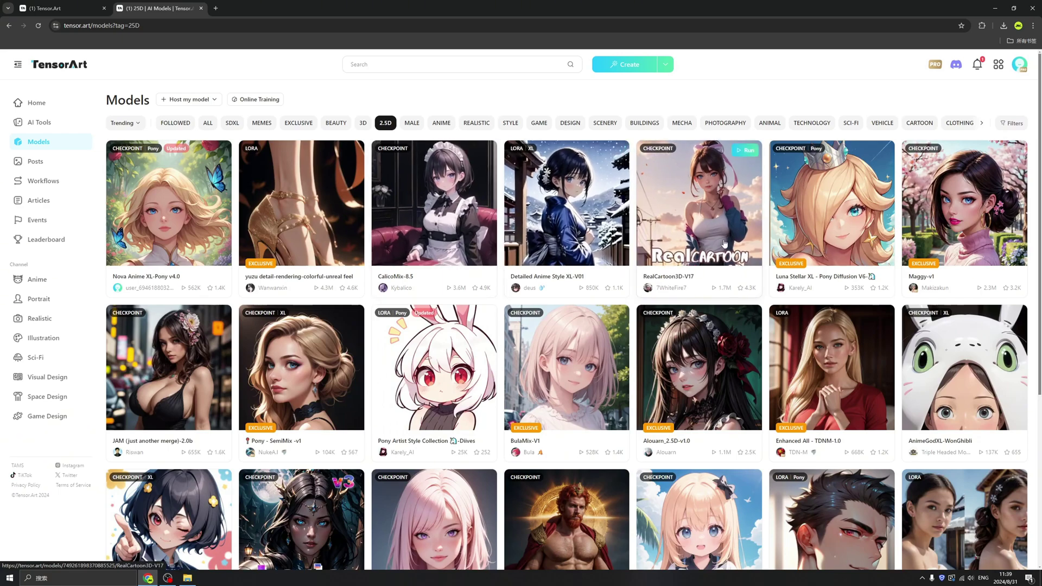
Step: Filter by the MALE and ANIME categories, then open the AnimagineXL-3.1 model page
scroll(701, 324, down, 4)
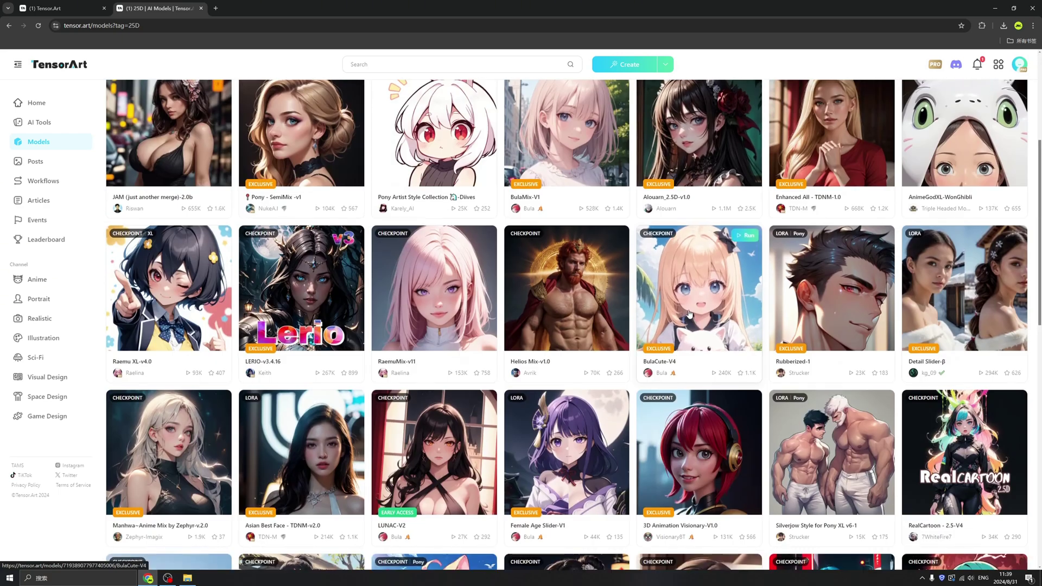
scroll(570, 244, up, 5)
click(412, 123)
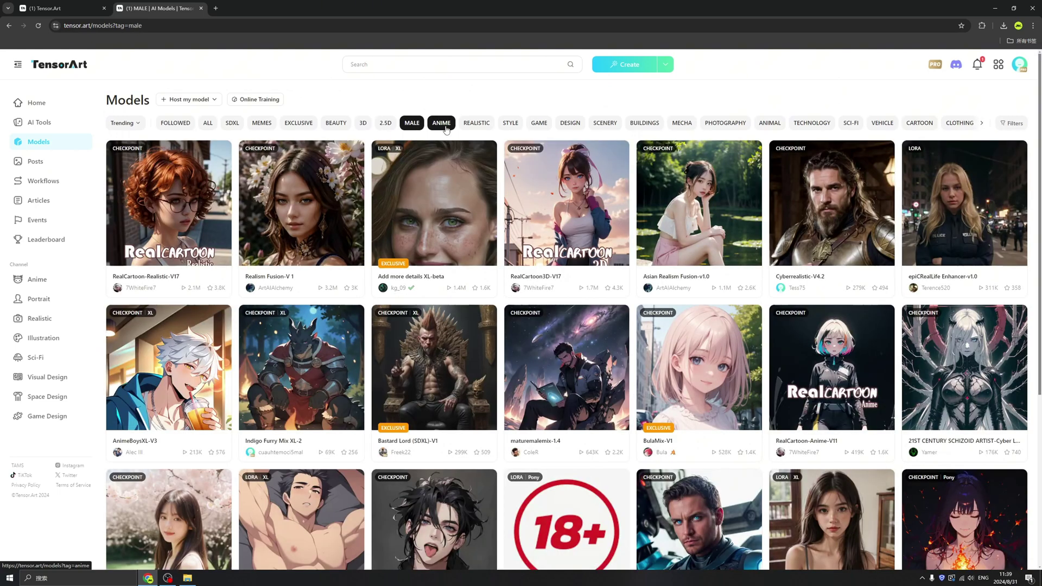
click(442, 123)
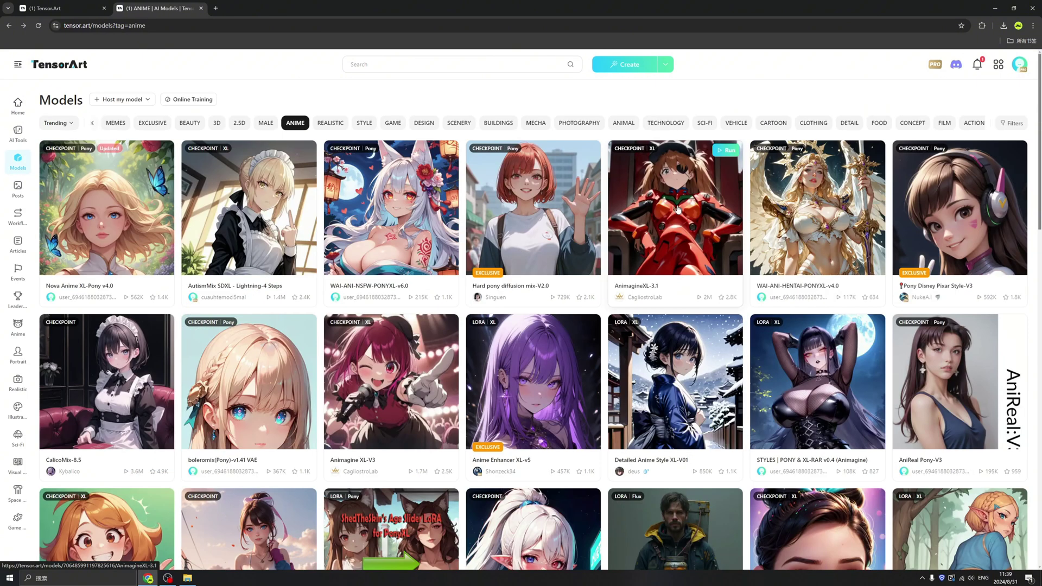
click(678, 209)
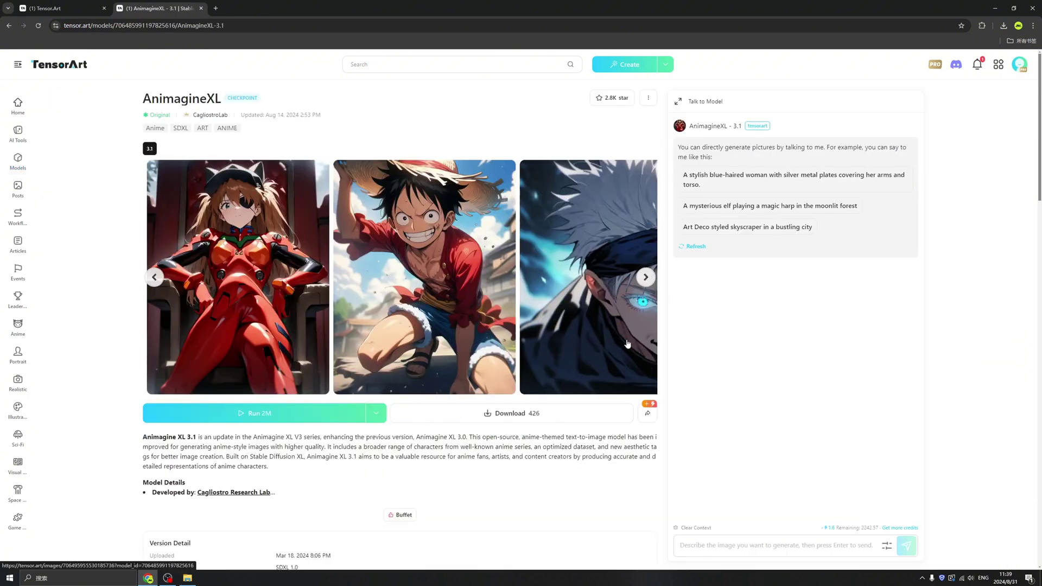
scroll(641, 348, down, 3)
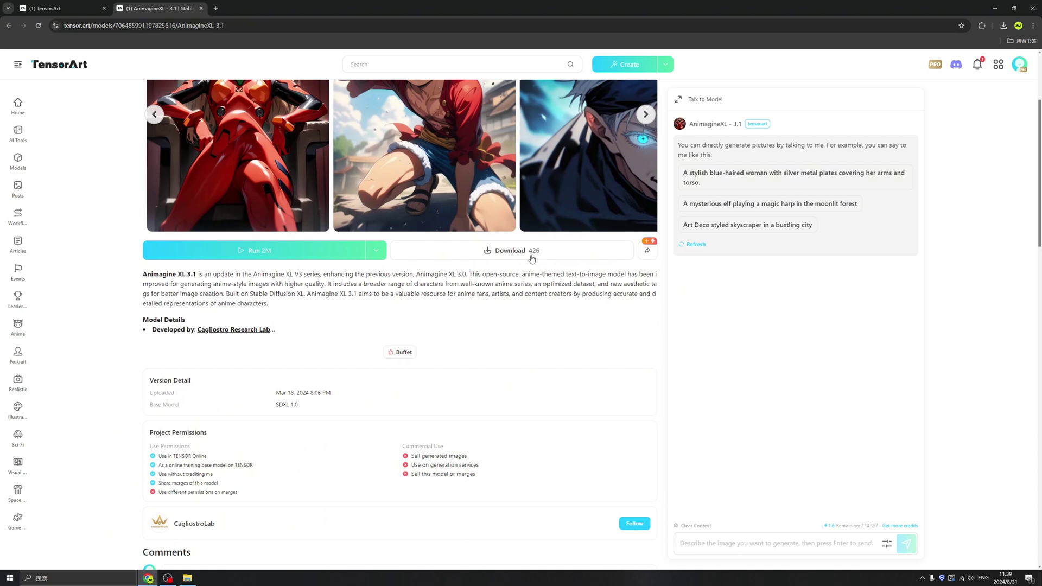
scroll(530, 259, up, 2)
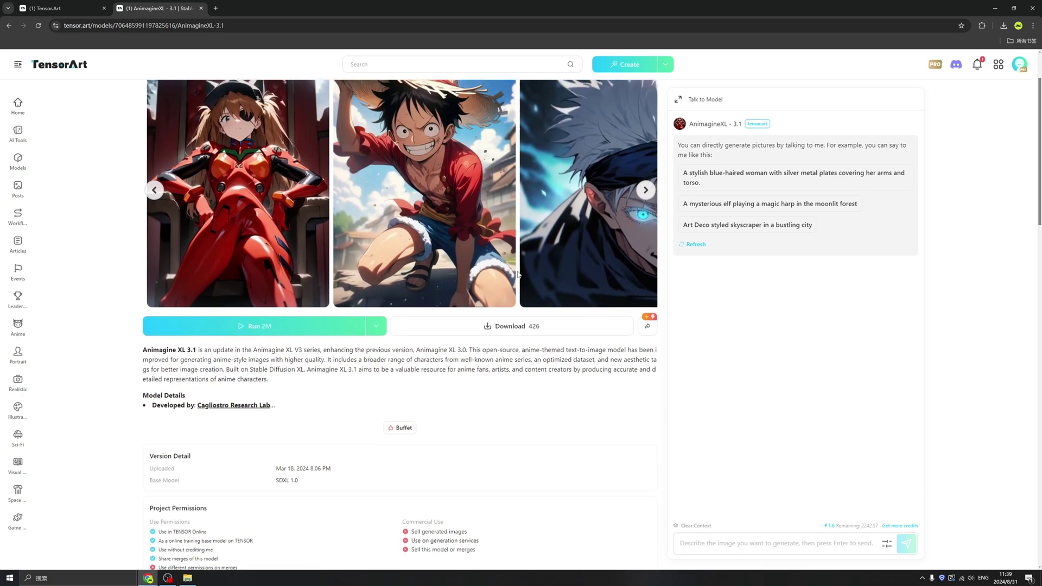
scroll(516, 340, down, 2)
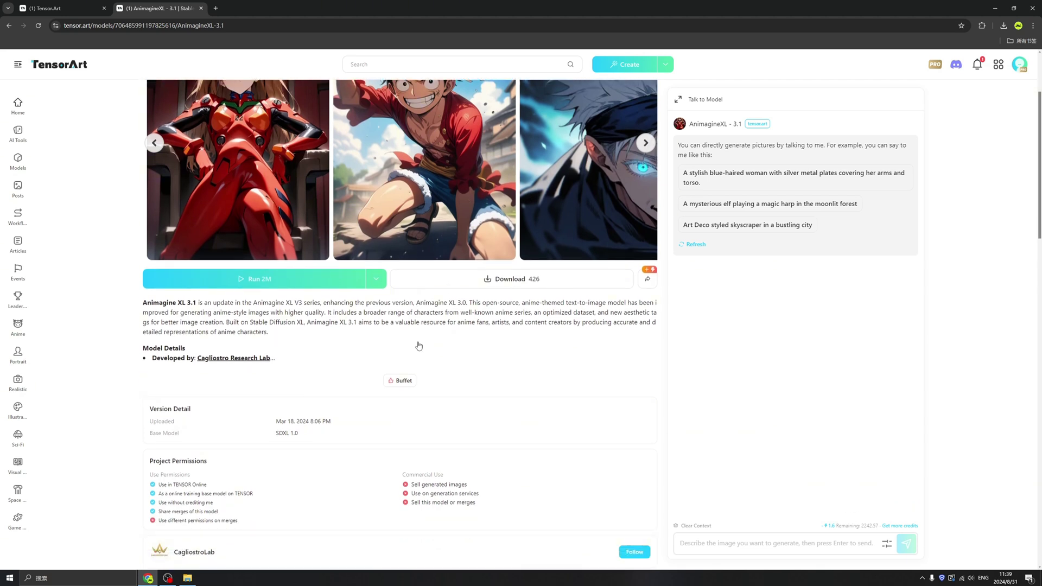
mouse_move(286, 256)
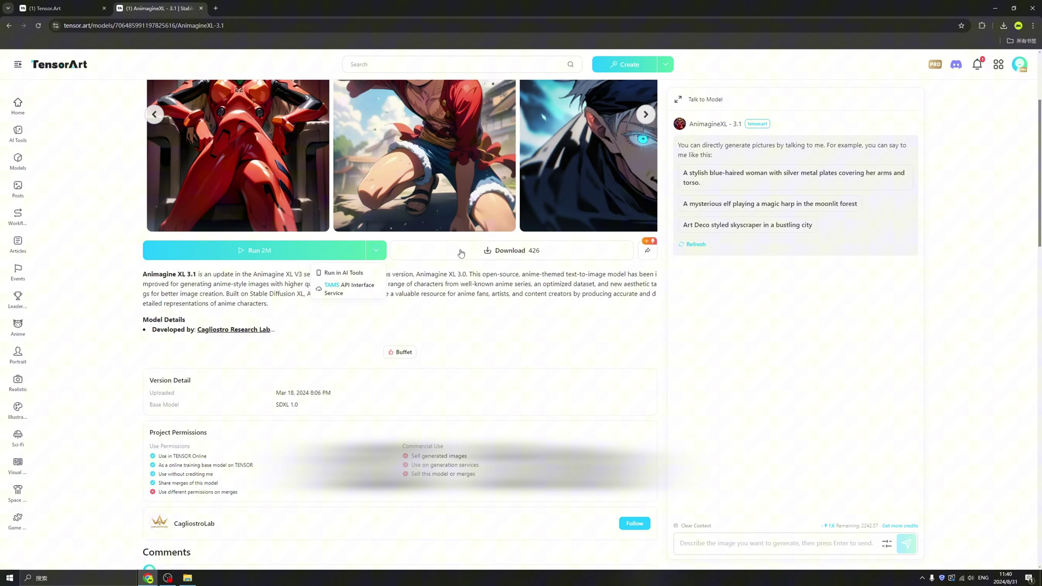
scroll(523, 258, up, 3)
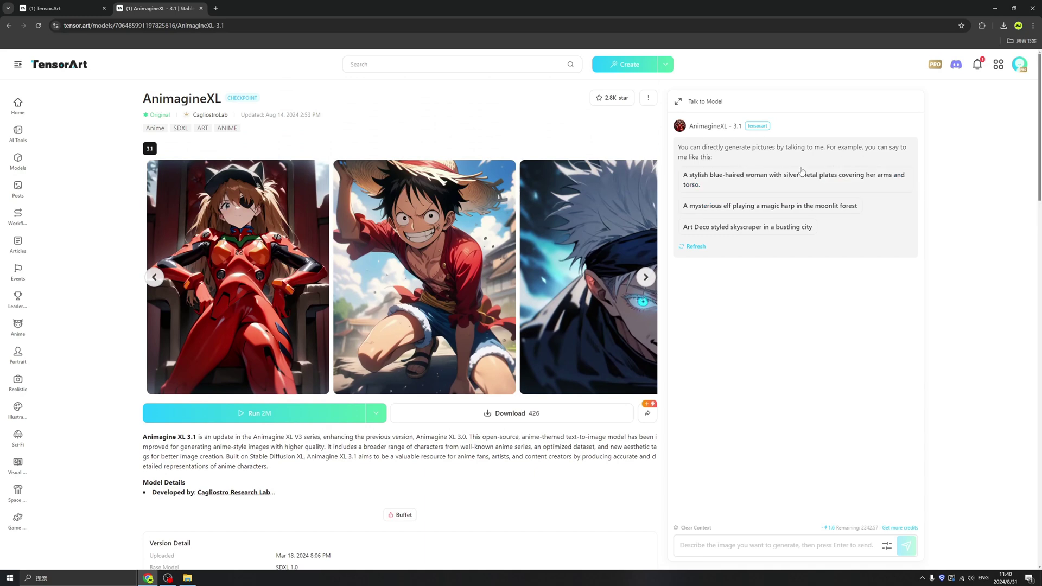
scroll(745, 304, down, 10)
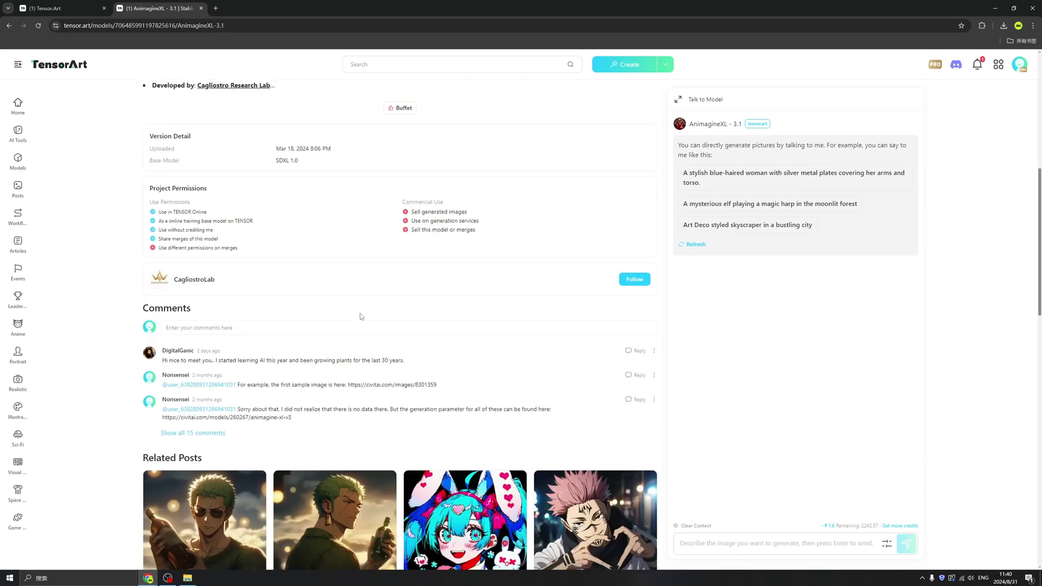
scroll(334, 291, down, 2)
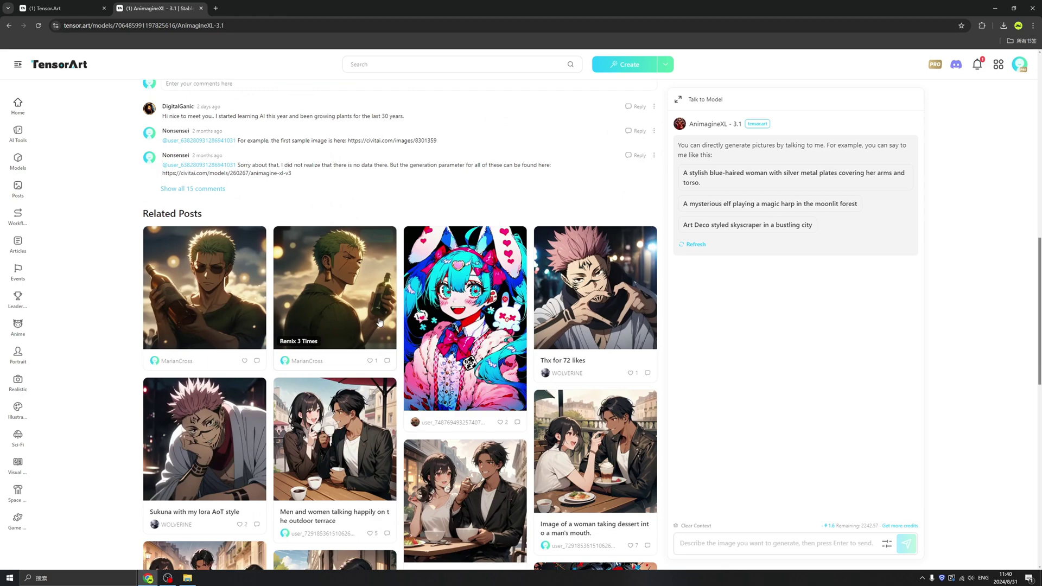
scroll(361, 272, down, 2)
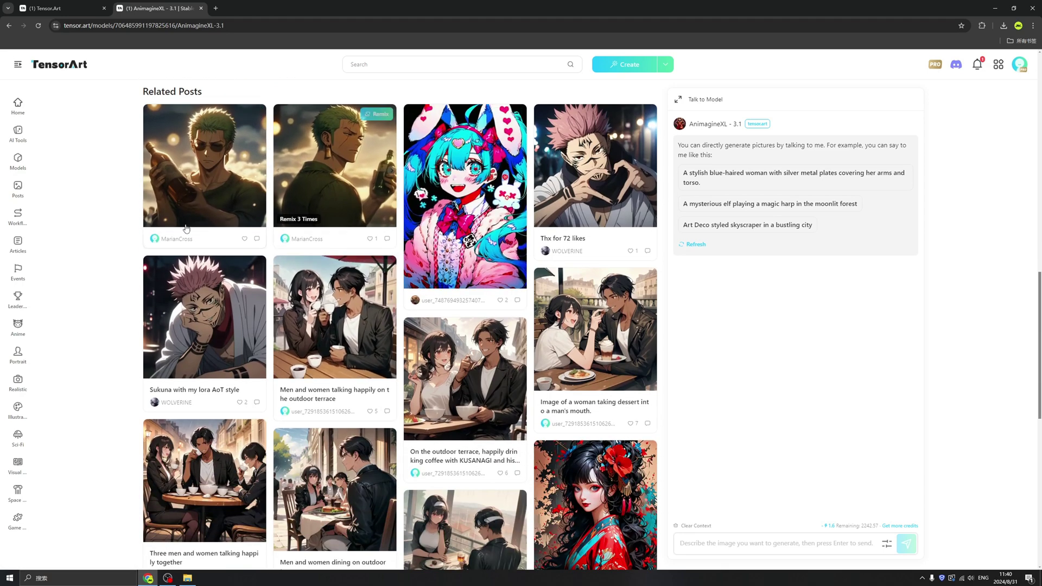
scroll(493, 340, down, 2)
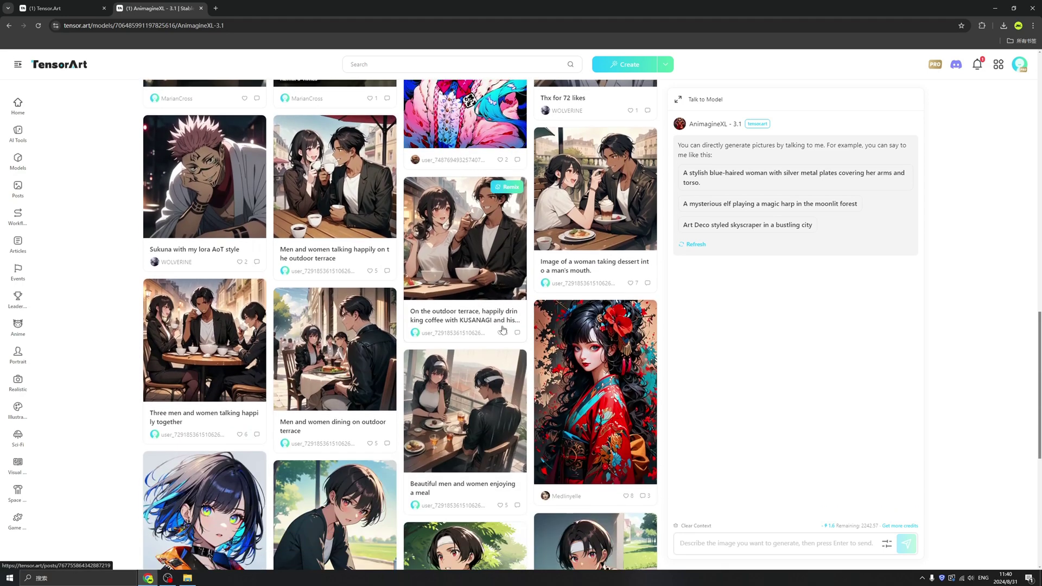
scroll(493, 341, down, 6)
scroll(499, 328, up, 15)
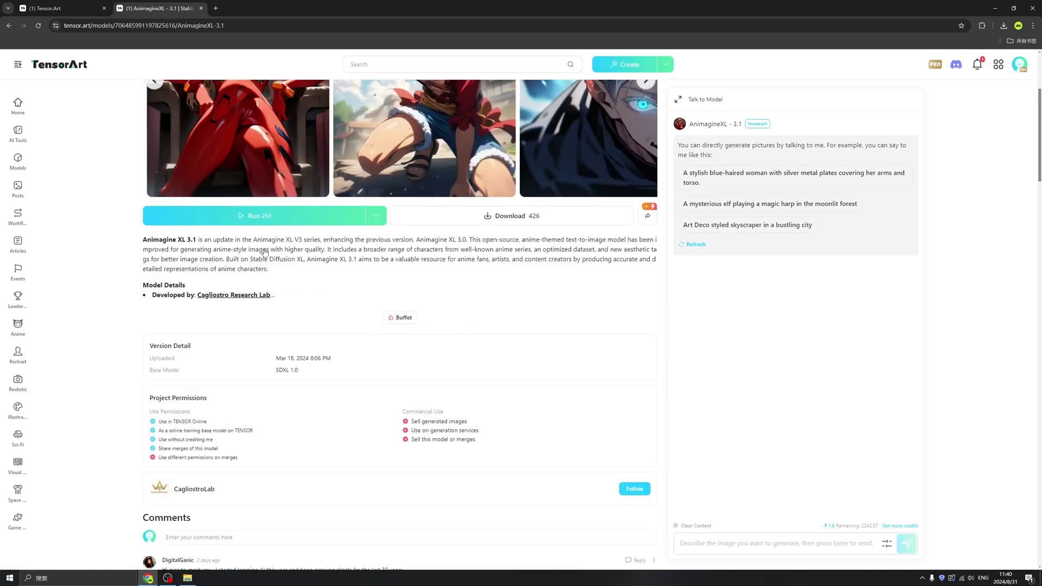
Step: Start an AnimagineXL generation with the prompt 'A girl with robot gun, red long hair. smile'
click(228, 217)
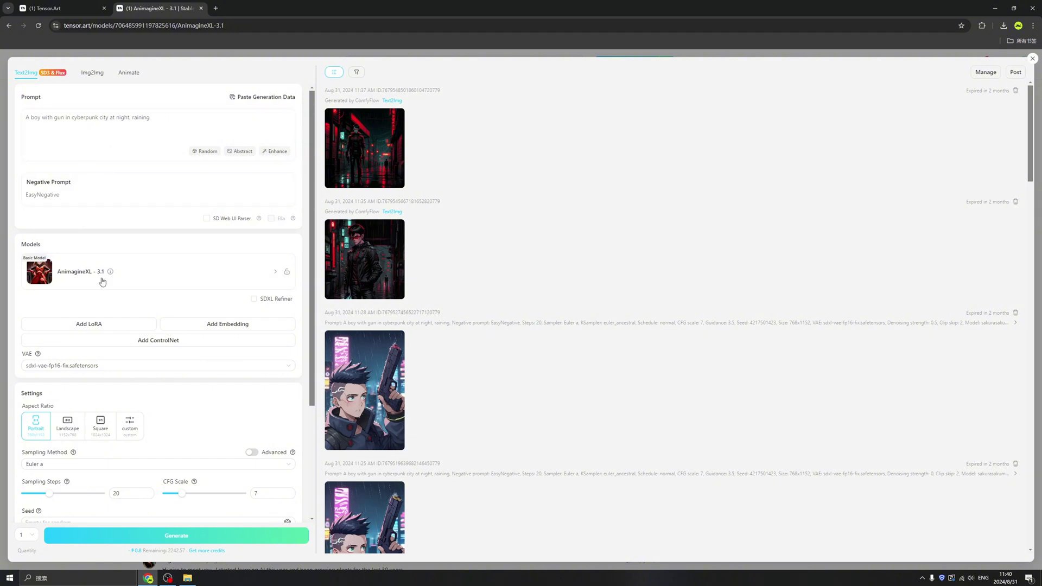
click(97, 129)
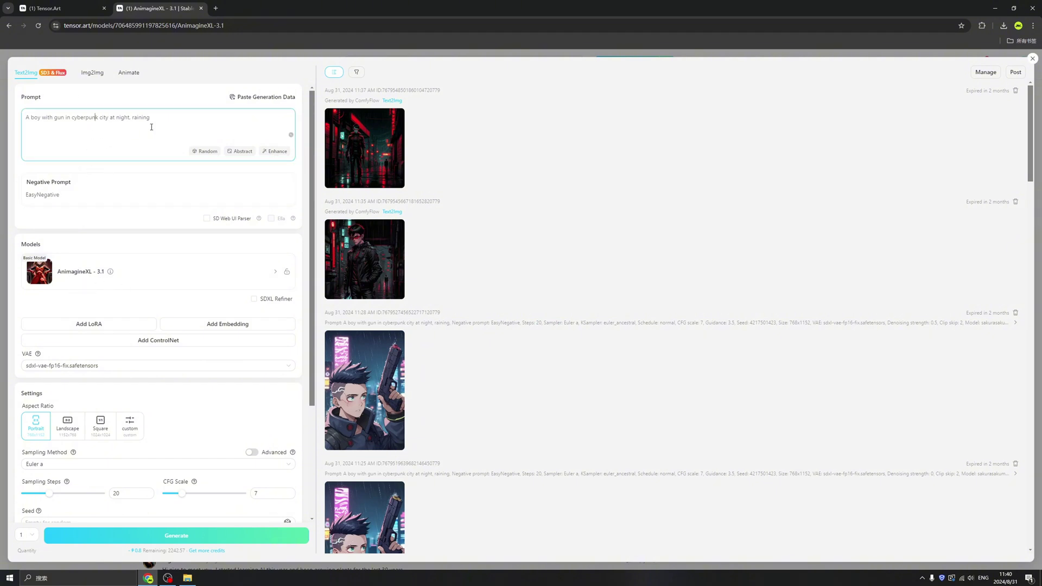
key(ctrl+a)
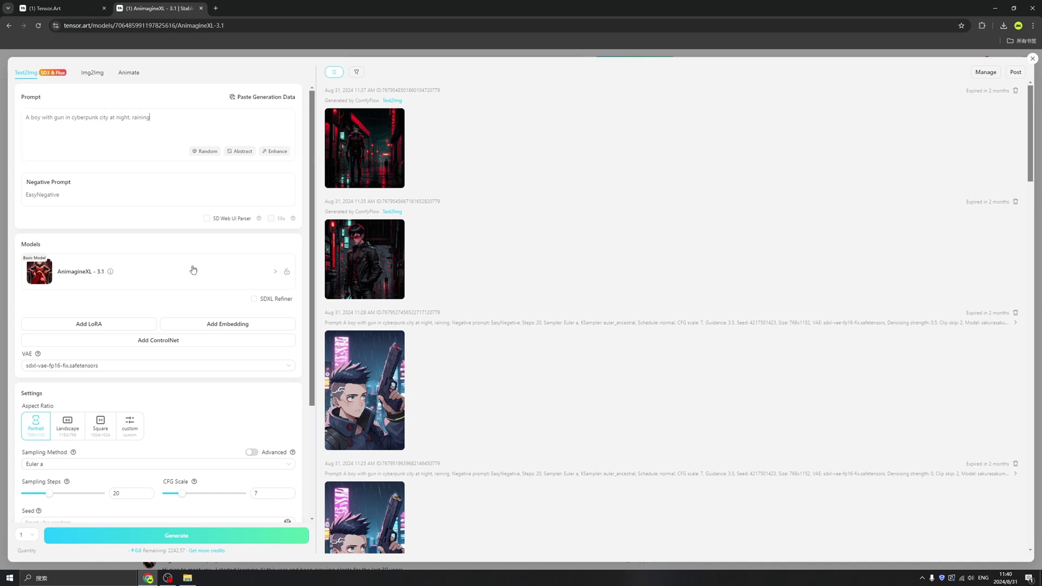
text(A girl with robot gun, red )
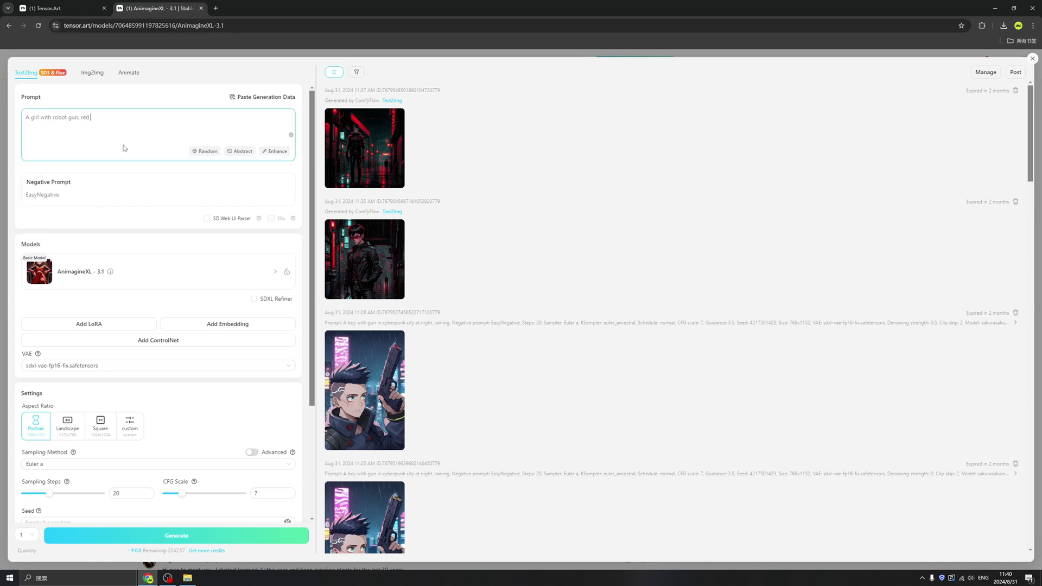
text(long hair. smile,)
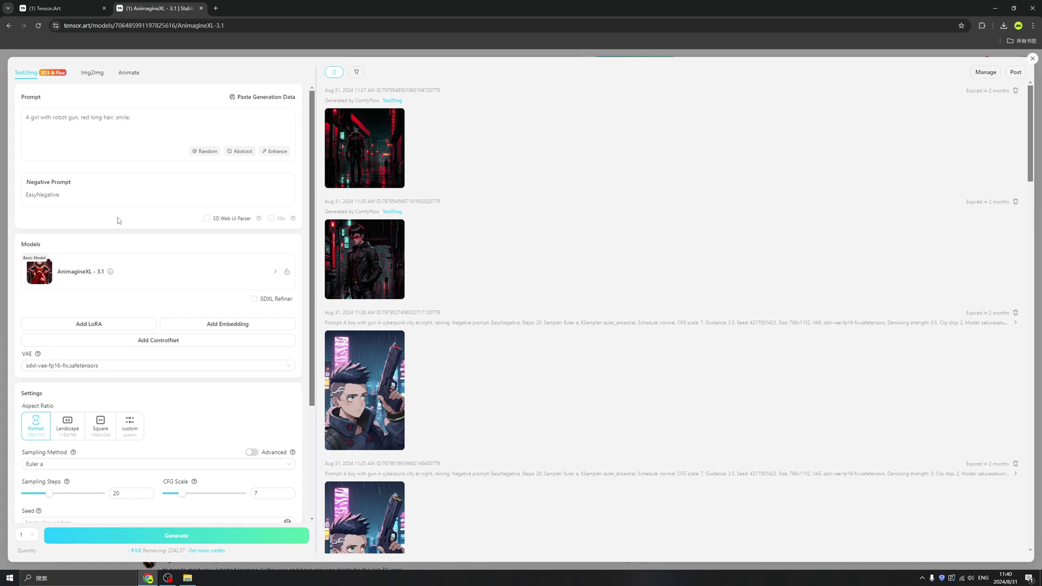
key(BackSpace)
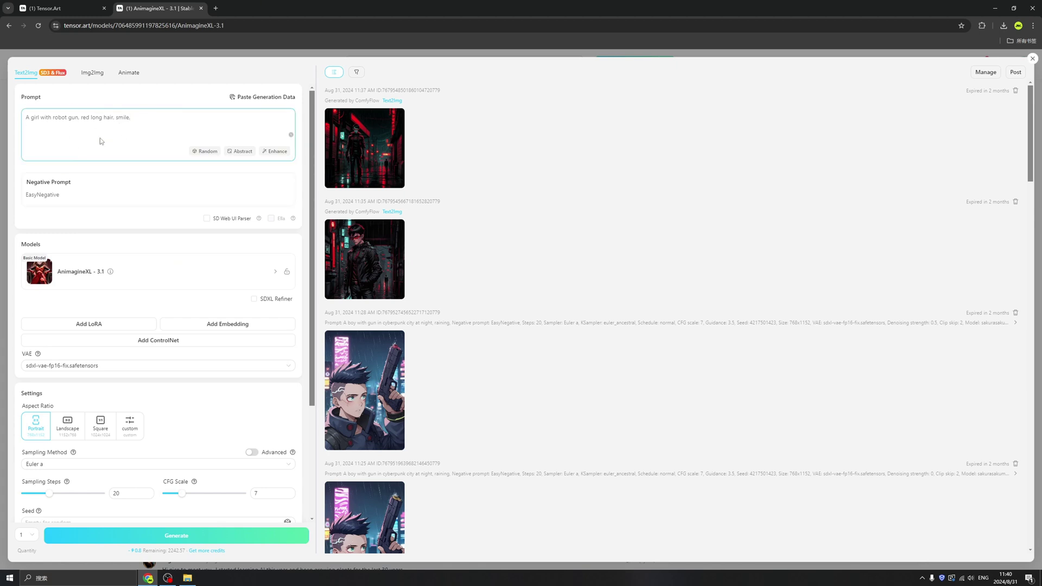
click(64, 202)
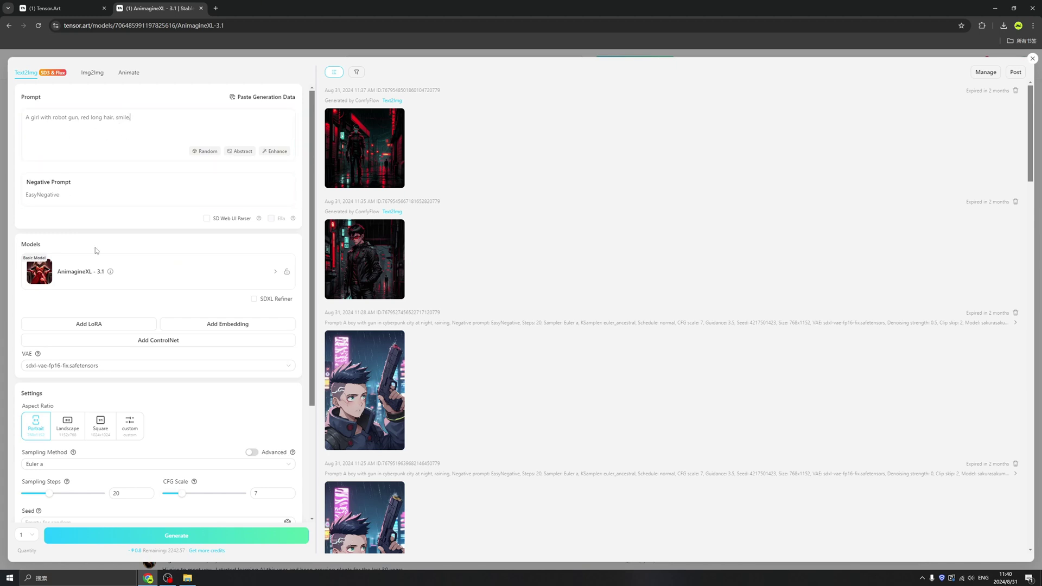
Step: Generate the red-haired girl image and view the new result full size
scroll(90, 244, down, 2)
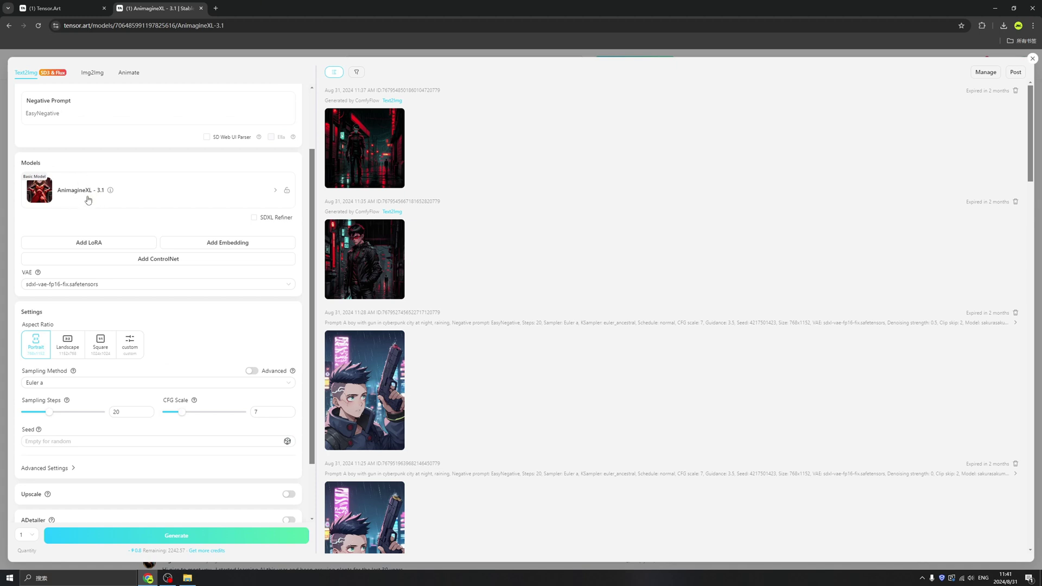
scroll(119, 292, down, 2)
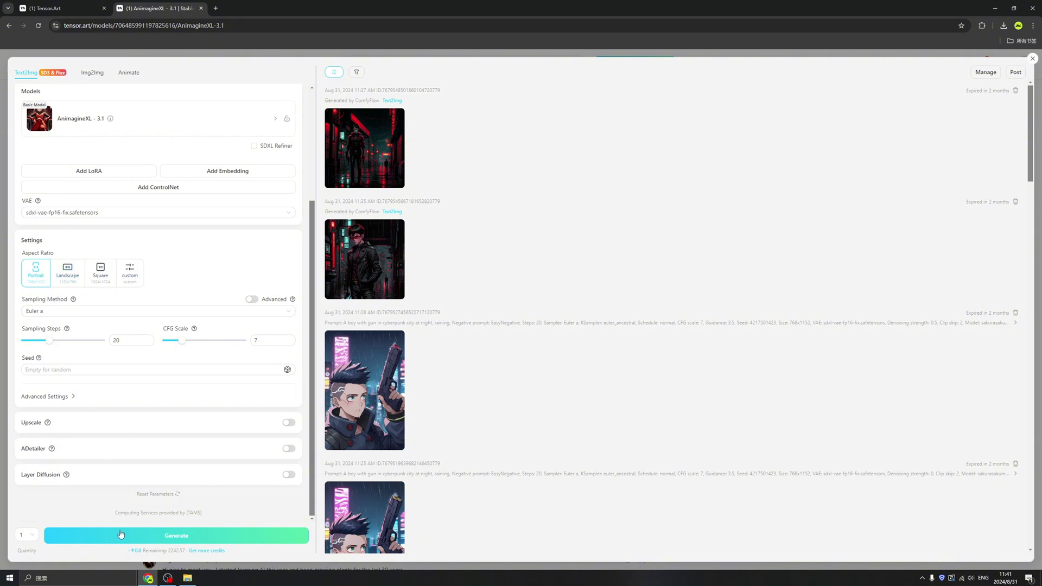
click(177, 538)
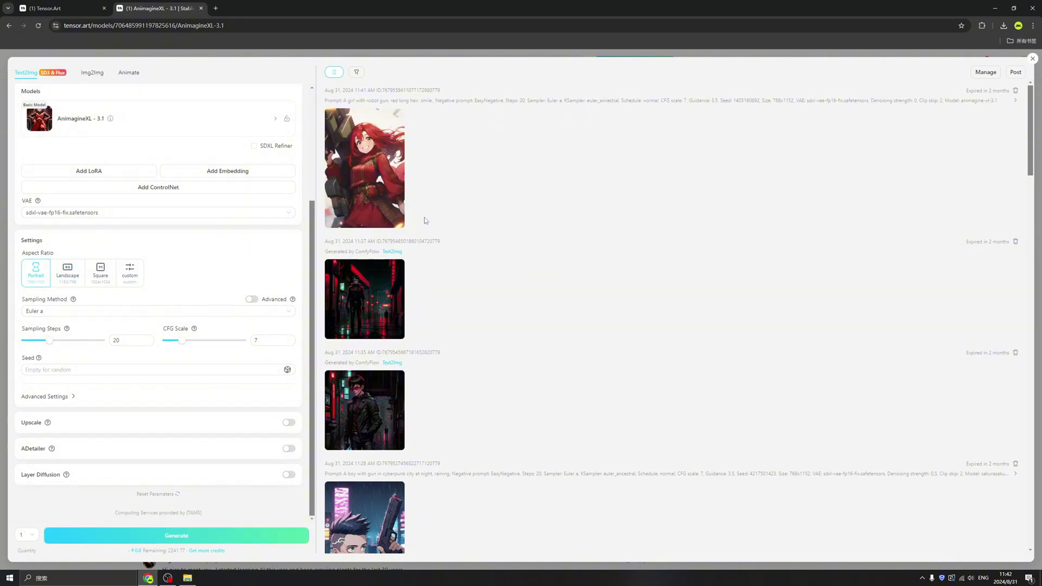
click(394, 181)
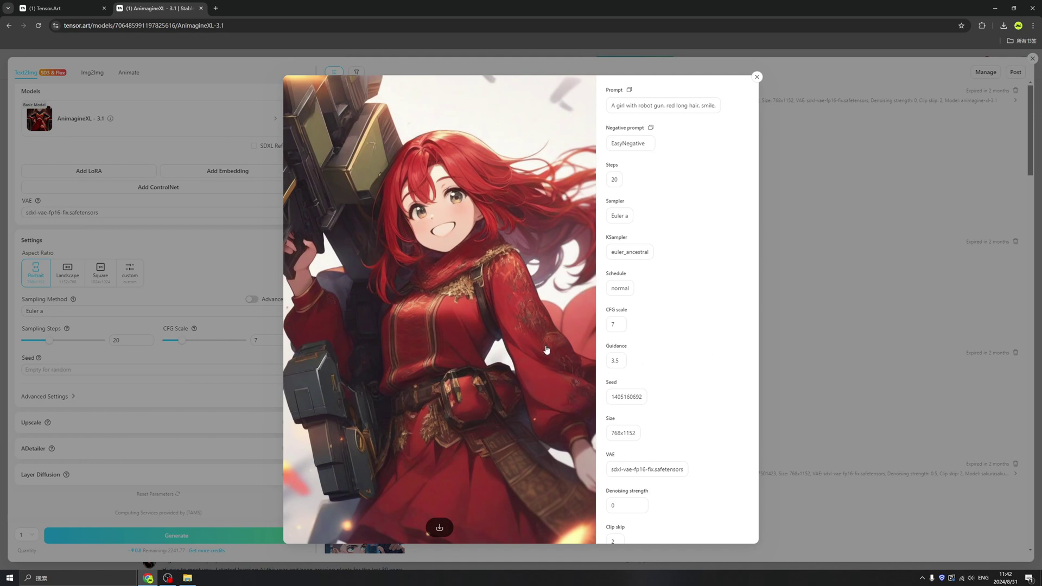
Step: Close the red-haired girl image preview and switch to the first TensorArt tab
click(800, 348)
mouse_move(396, 119)
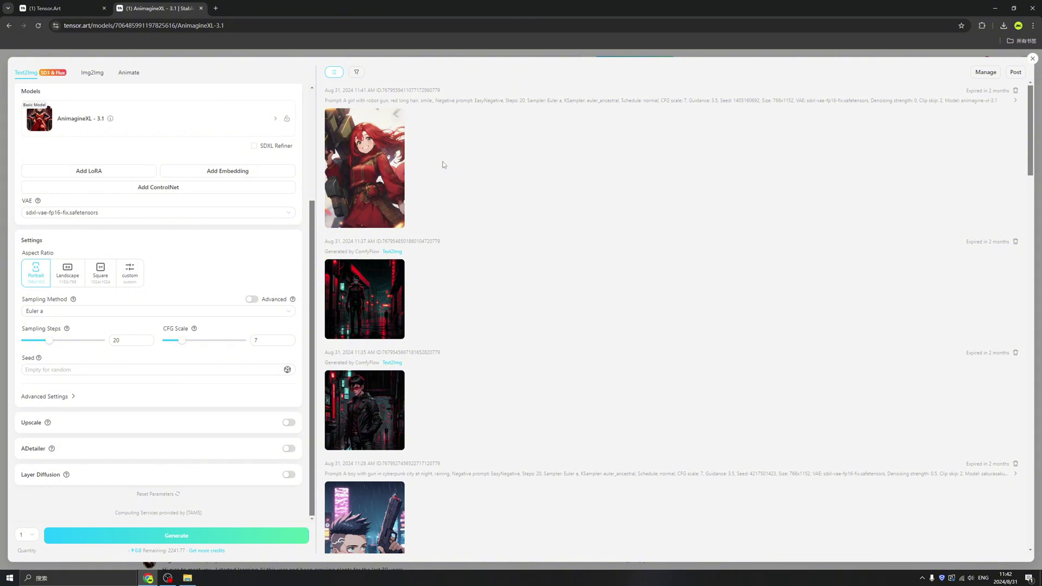
key(ctrl+1)
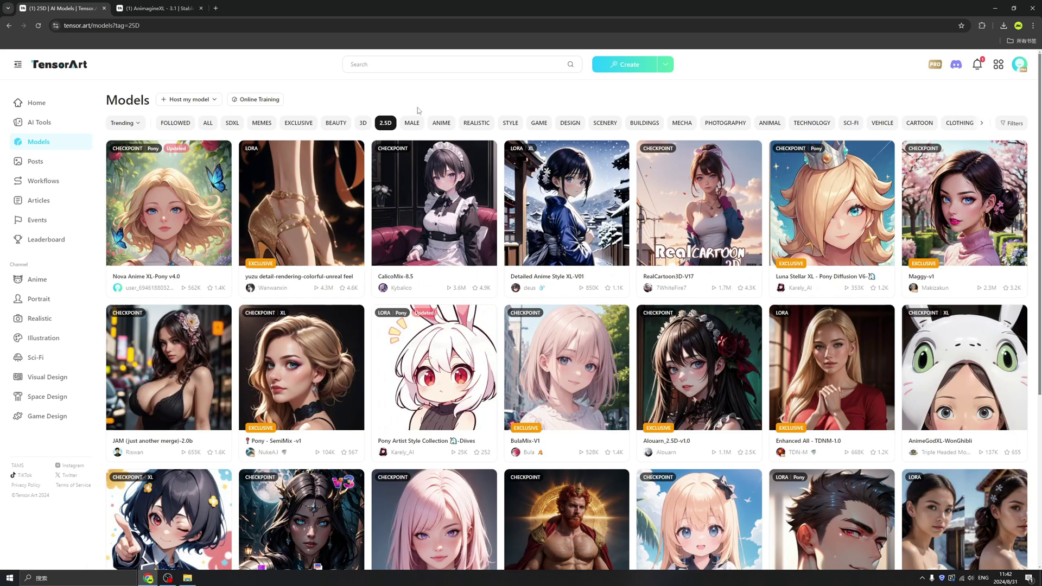
Step: Filter models by DESIGN, PHOTOGRAPHY and TECHNOLOGY, then return to the PHOTOGRAPHY models
click(567, 123)
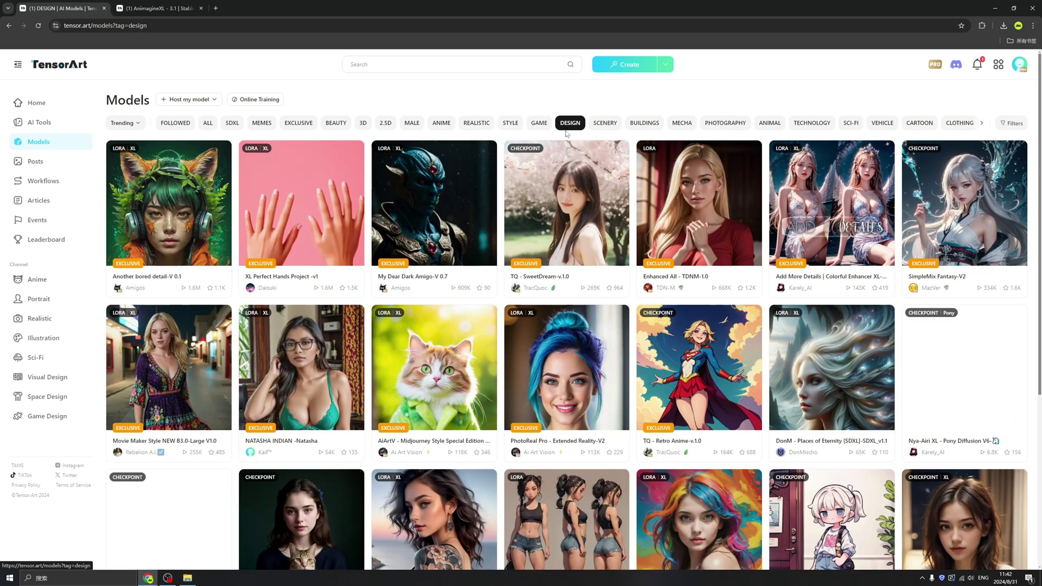
click(734, 129)
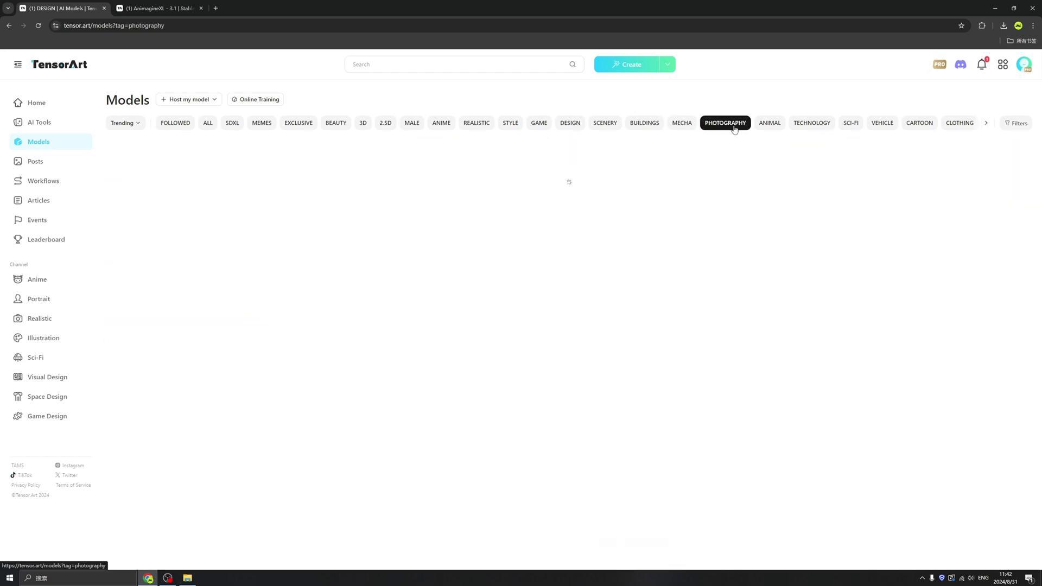
click(812, 122)
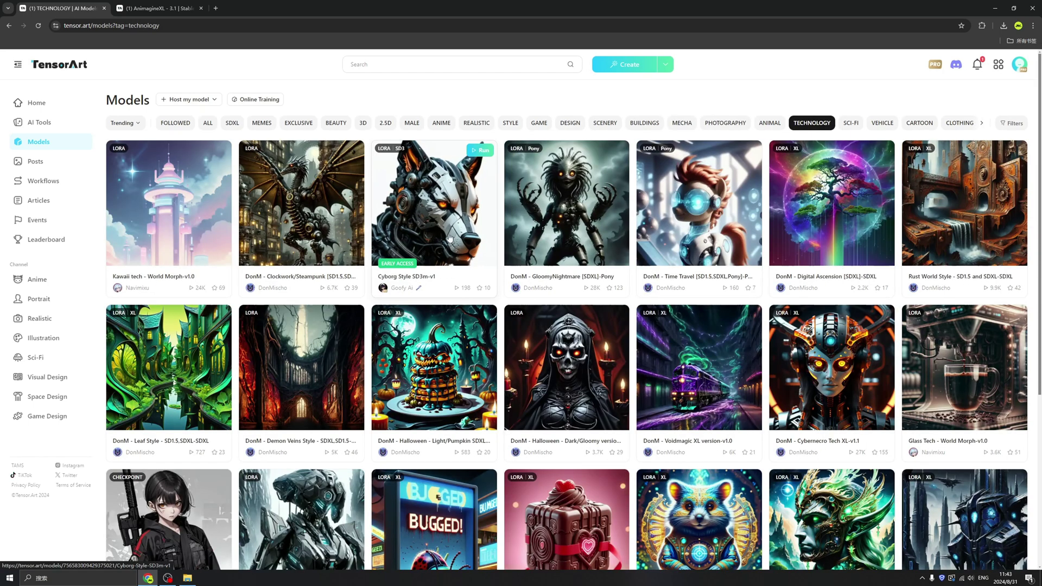
scroll(463, 309, down, 2)
scroll(463, 316, down, 4)
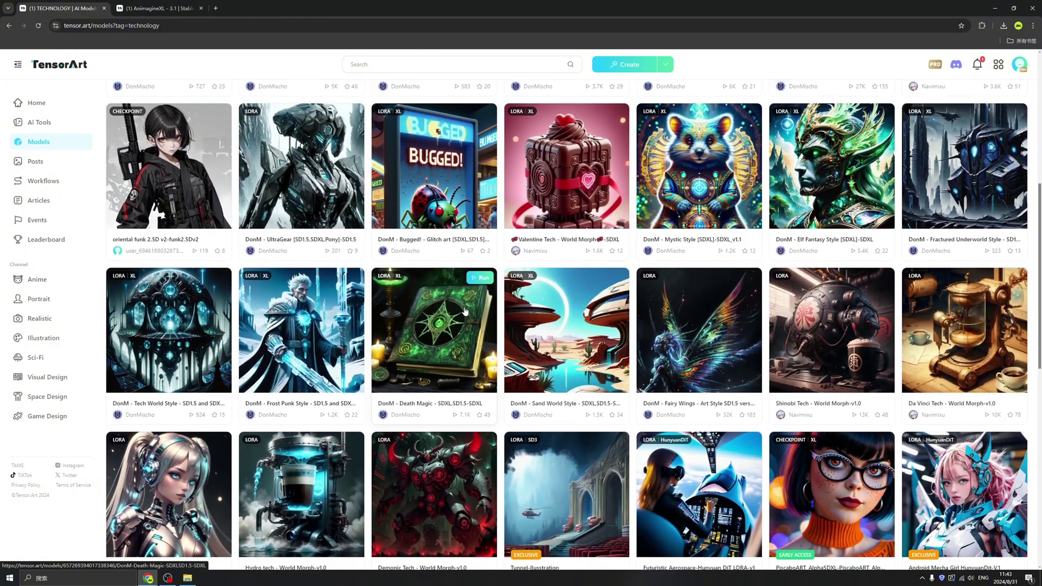
scroll(463, 312, up, 6)
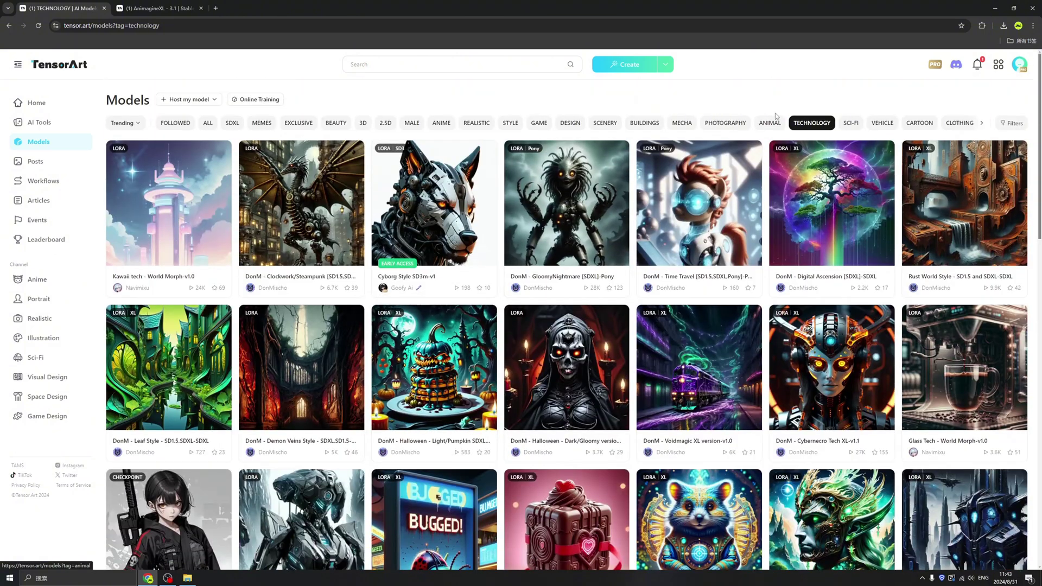
click(727, 121)
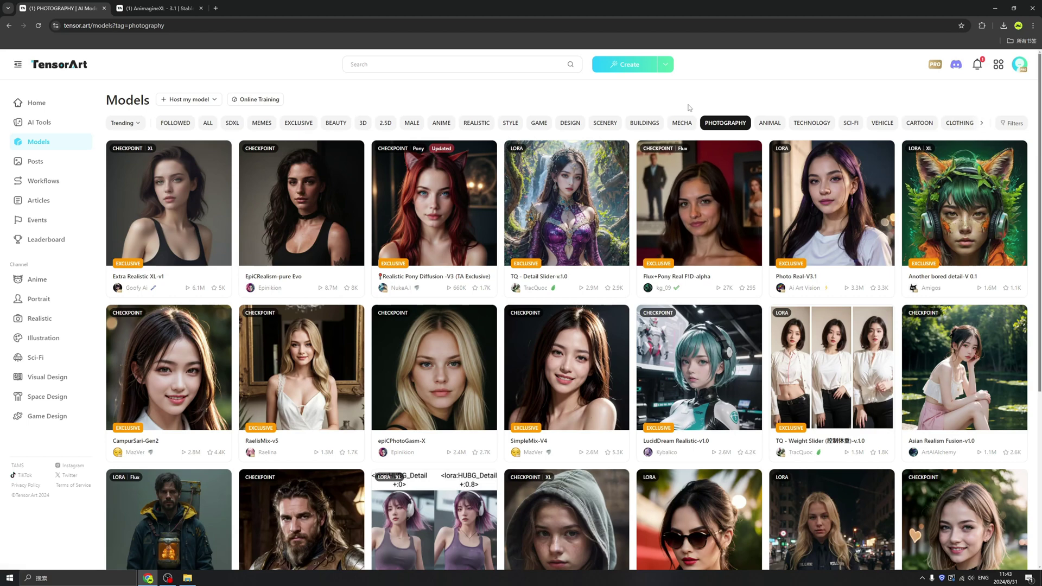
Step: Run SimpleMix V4 with the prompt 'a girl having a call with a iPhone. like apple poster' and view the result
click(565, 336)
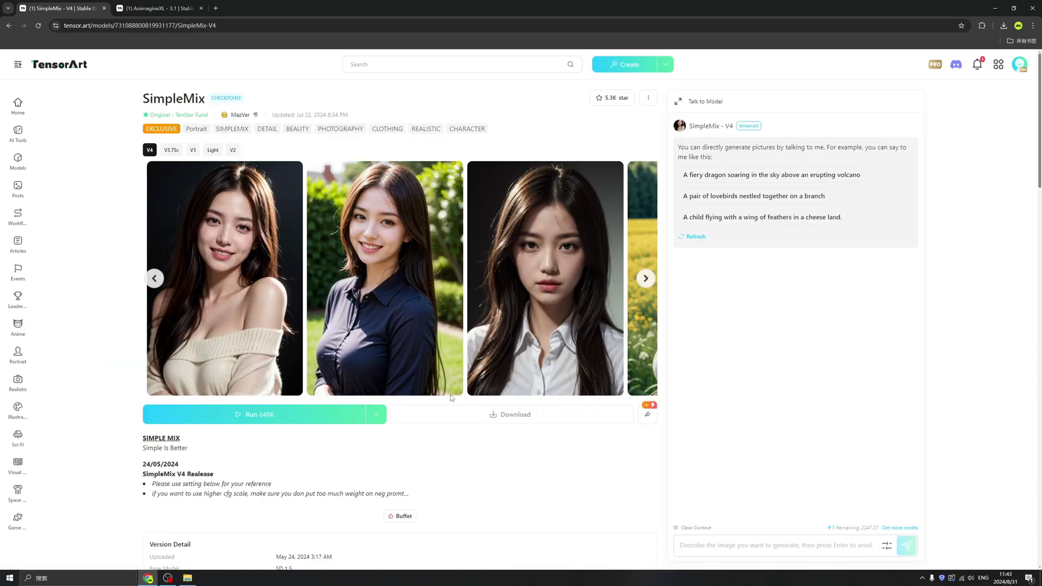
click(296, 420)
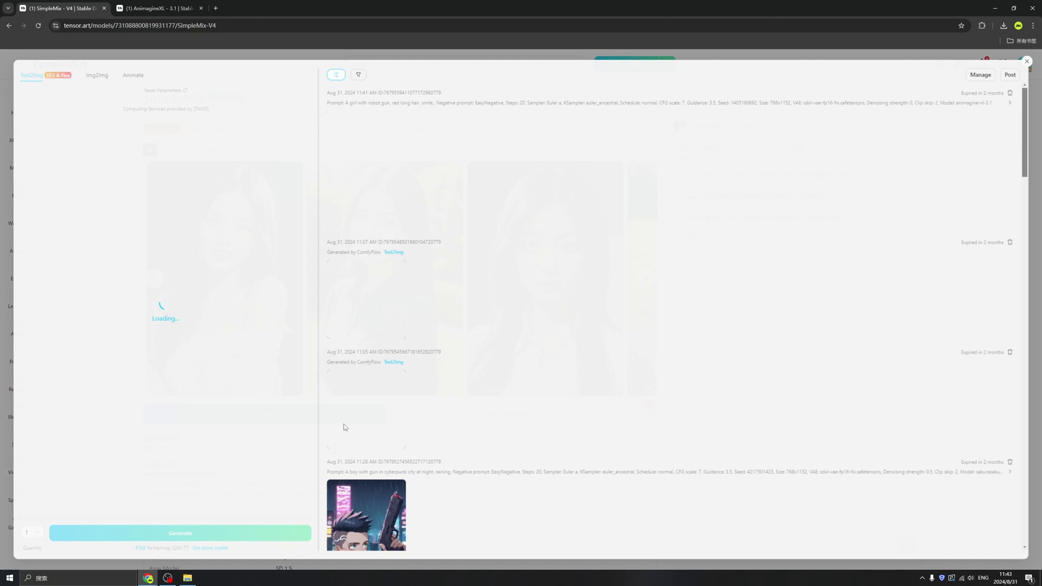
key(ctrl+a)
text(a girl w)
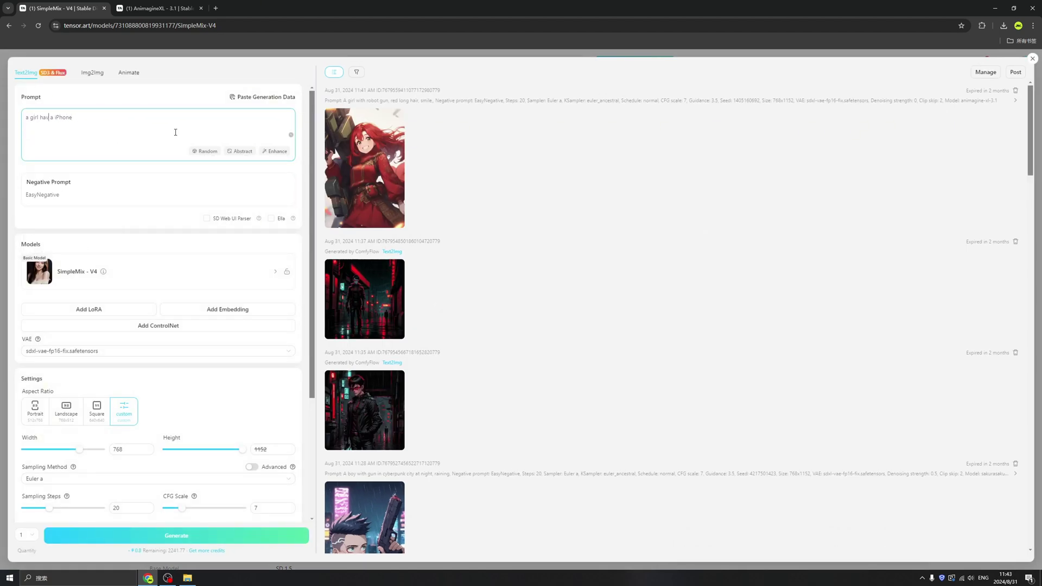
text(ing a call with)
click(155, 132)
text(. like apple poster)
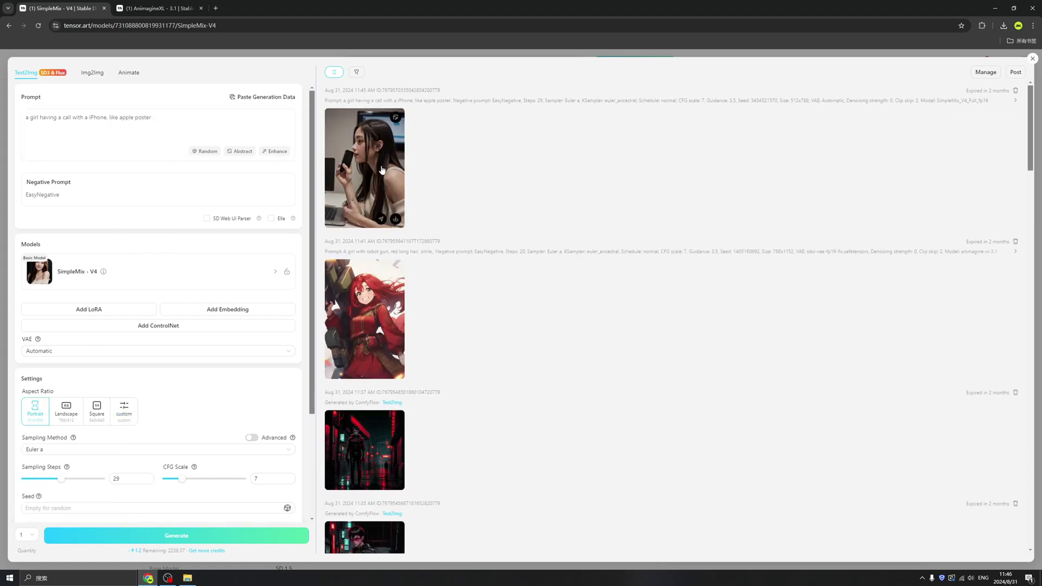
click(398, 193)
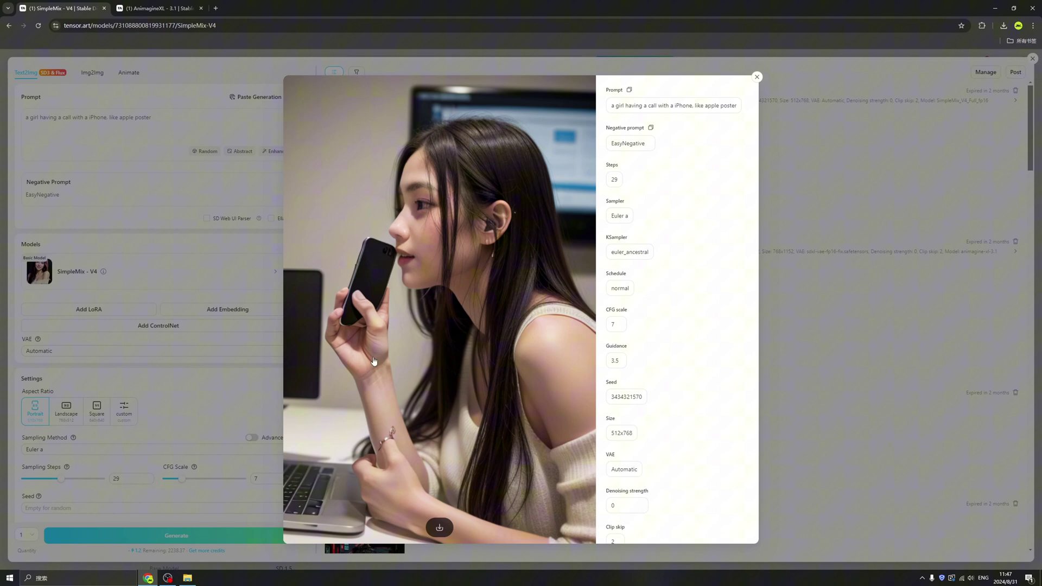
Step: Inpaint the phone-call image with a mask over the hand, phone and area below, then view the result
click(757, 78)
mouse_move(398, 118)
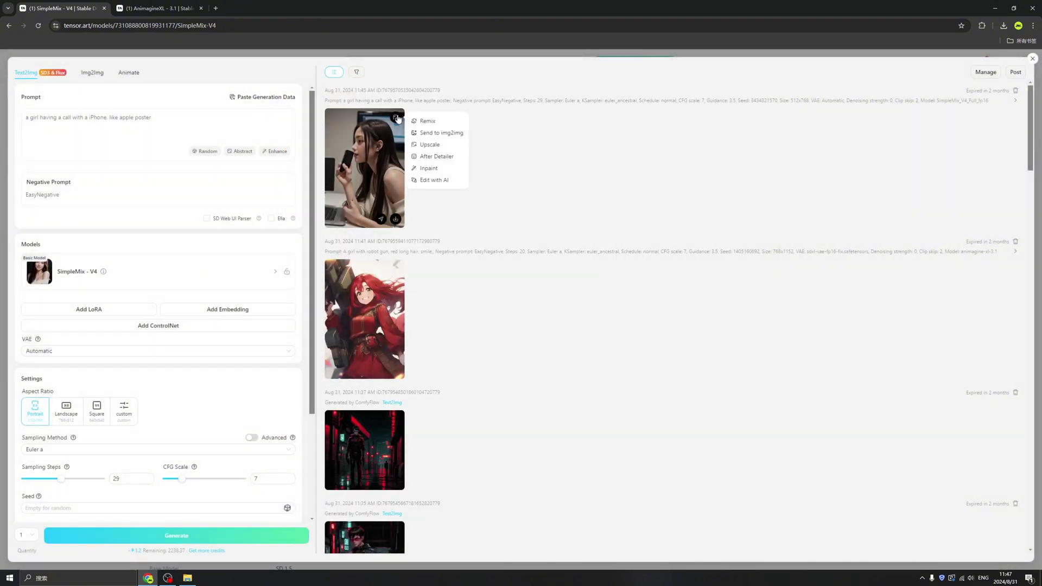
click(429, 168)
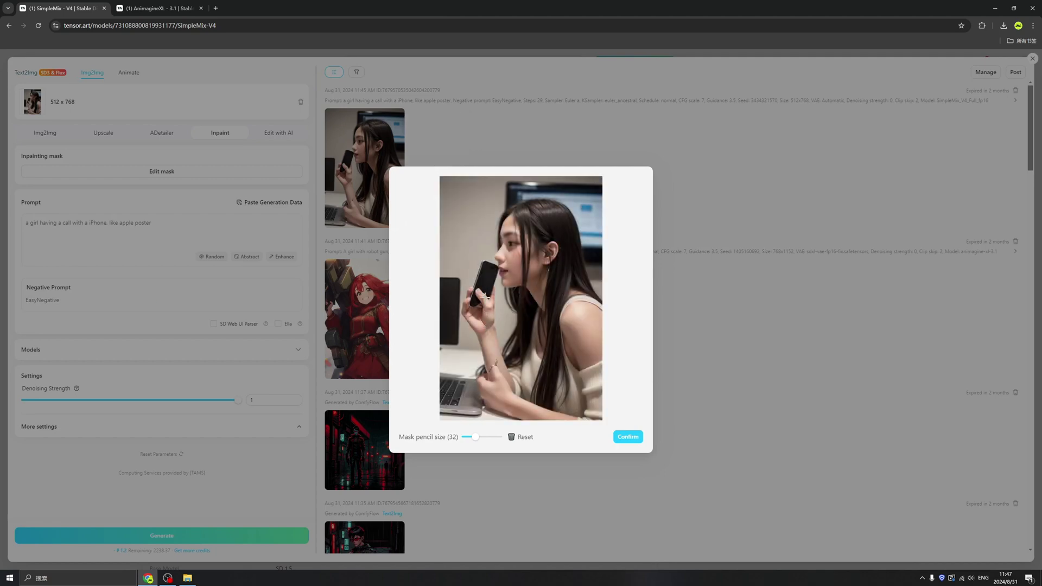
mouse_move(475, 289)
mouse_down()
mouse_move(468, 307)
mouse_move(488, 299)
mouse_move(479, 312)
mouse_move(494, 314)
mouse_move(485, 323)
mouse_up()
drag(491, 367, 491, 402)
click(628, 437)
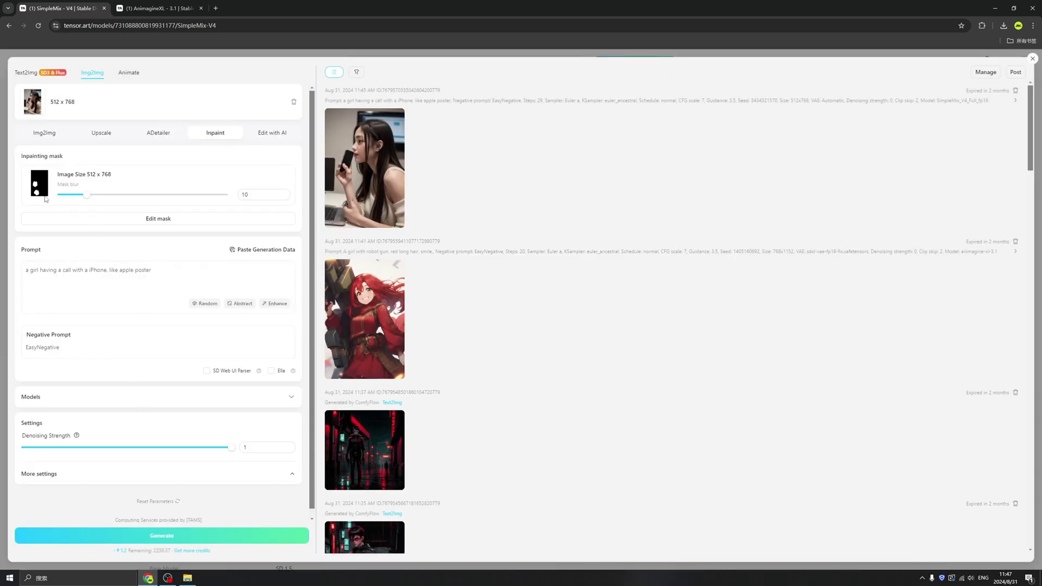
scroll(127, 401, down, 1)
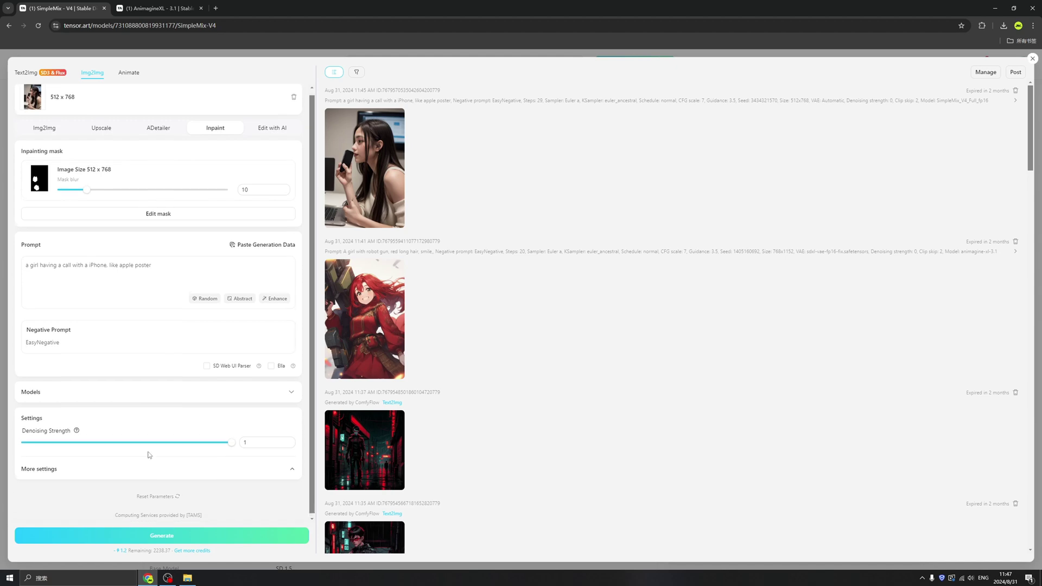
click(160, 536)
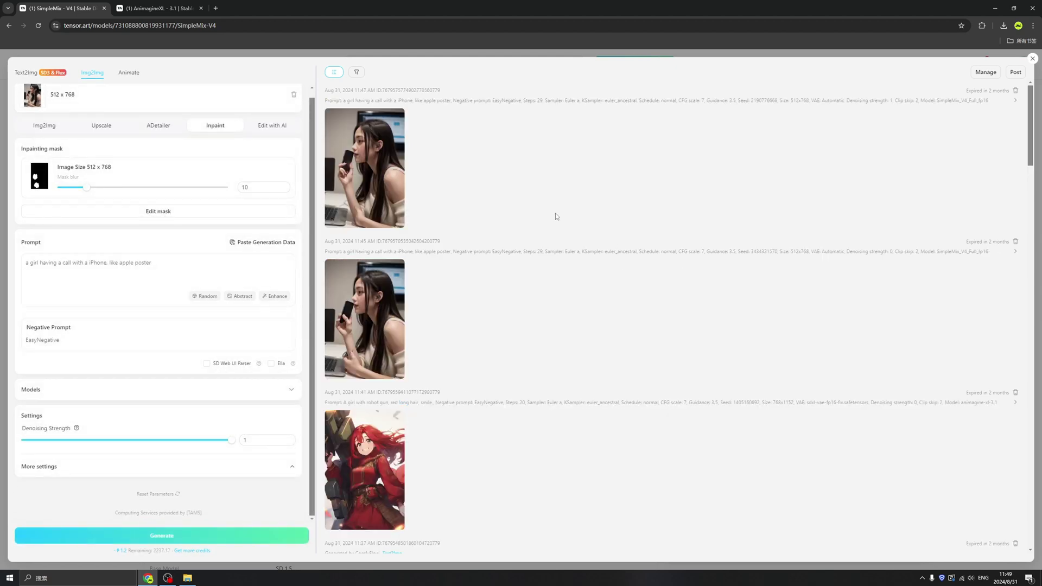
click(374, 153)
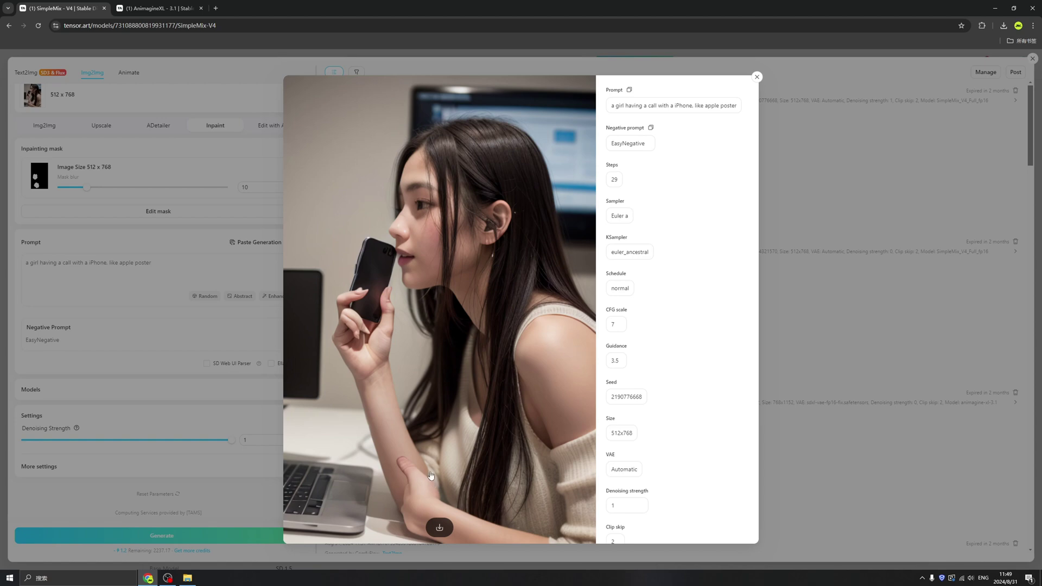
Step: Inpaint the newest result's lower area with mask blur raised to 12 and generate again
click(756, 77)
mouse_move(396, 117)
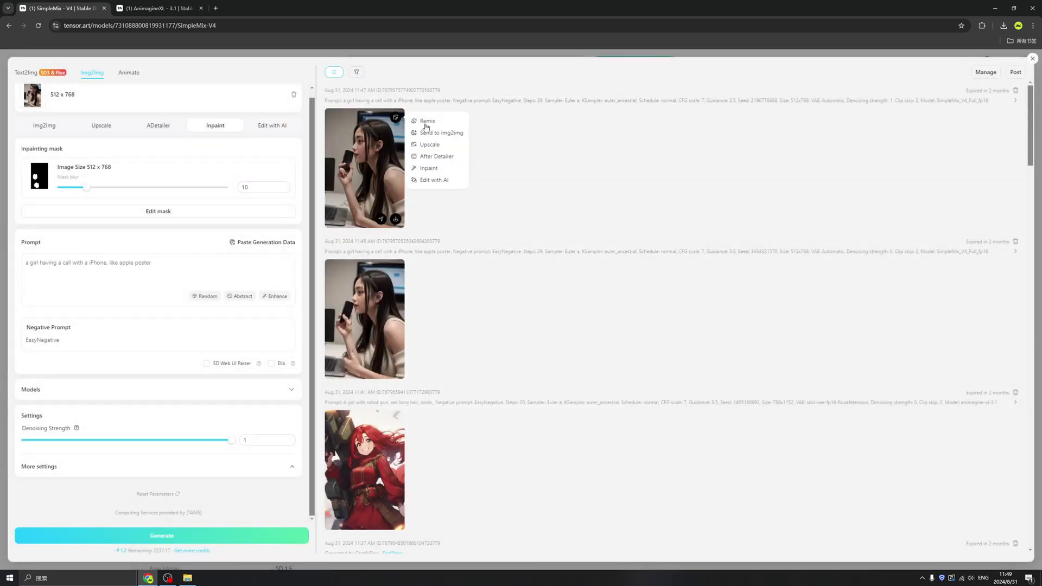
click(429, 168)
mouse_move(503, 380)
mouse_down()
mouse_move(497, 408)
mouse_move(516, 402)
mouse_move(531, 415)
mouse_up()
click(628, 438)
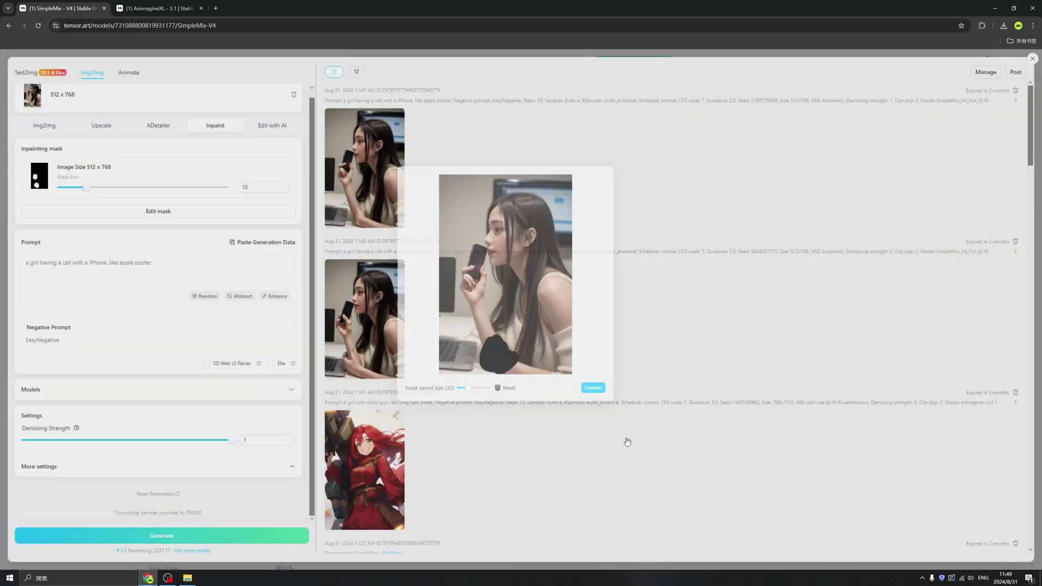
drag(87, 187, 92, 188)
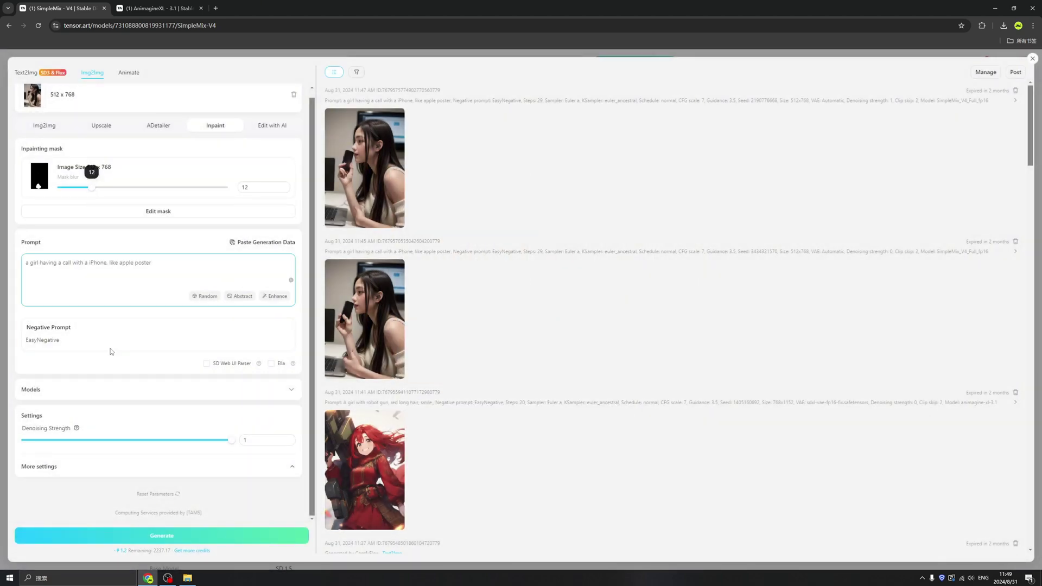
click(179, 538)
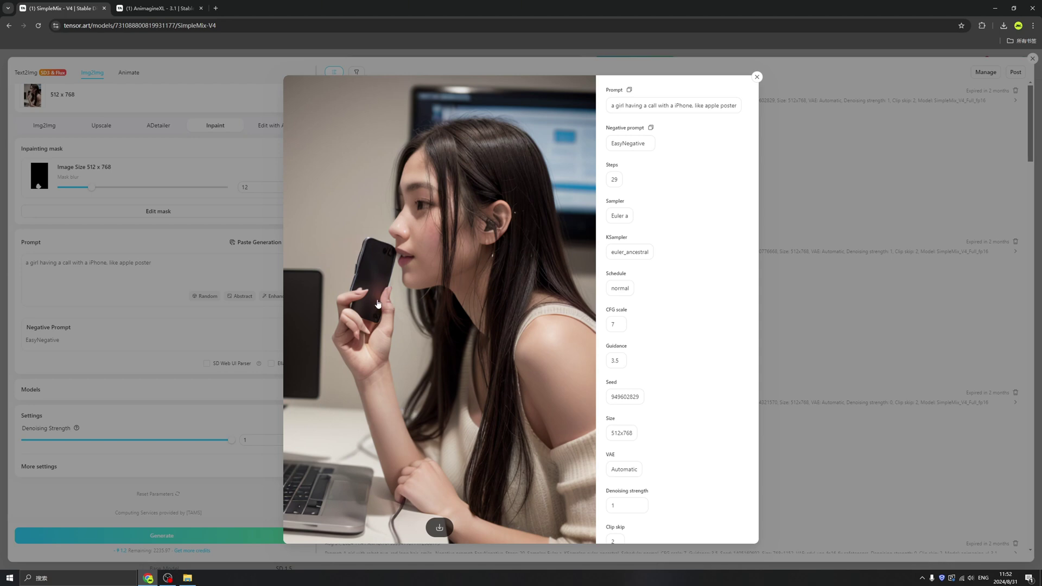
click(757, 76)
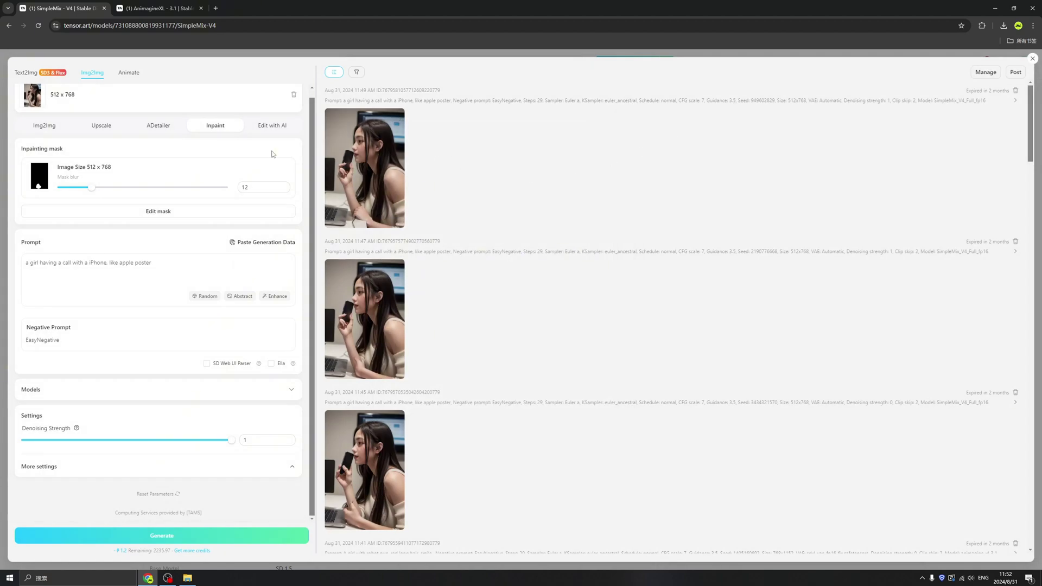
Step: Go to Models and run the FLUX x Mimc text2img template with its glowing garden prompt
click(1032, 58)
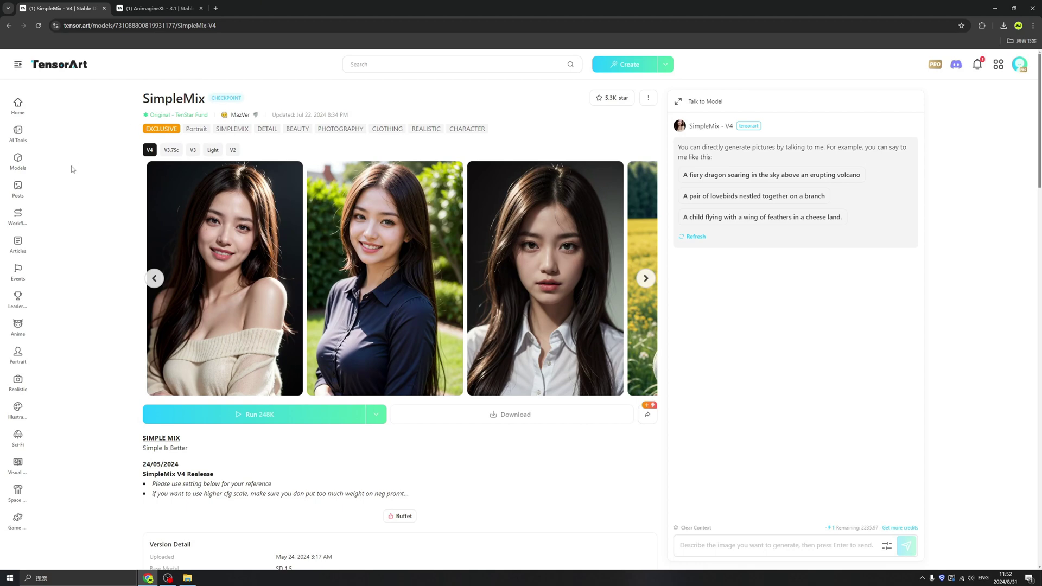
click(18, 162)
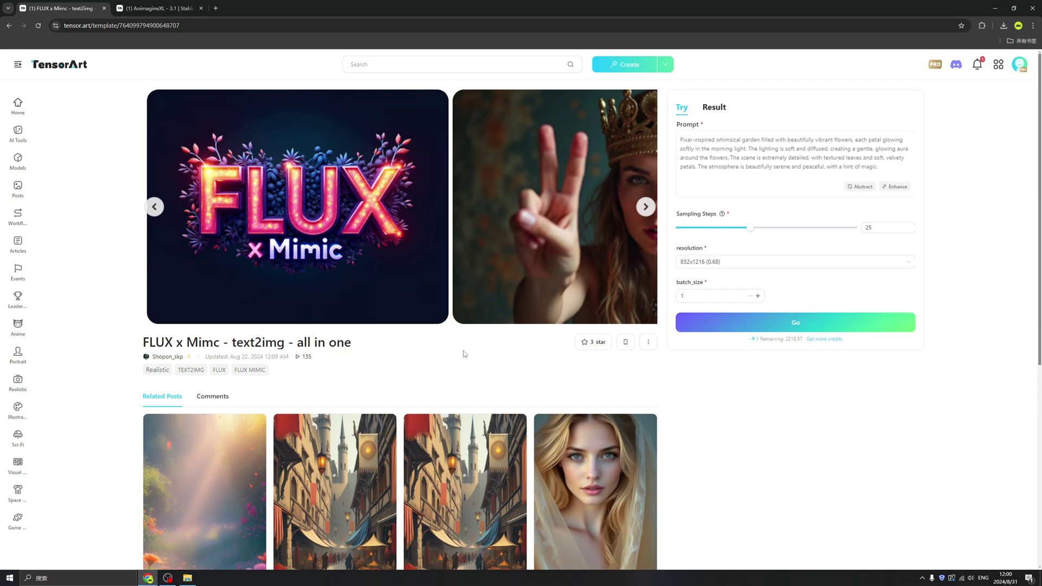
click(771, 324)
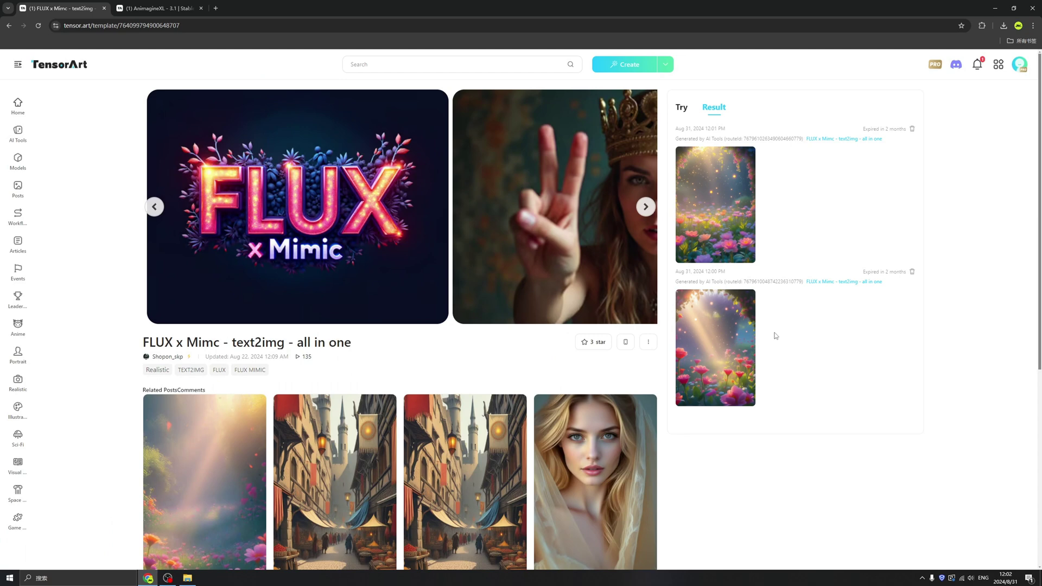
Step: Enlarge the first and second flower-garden results to inspect them
mouse_move(726, 235)
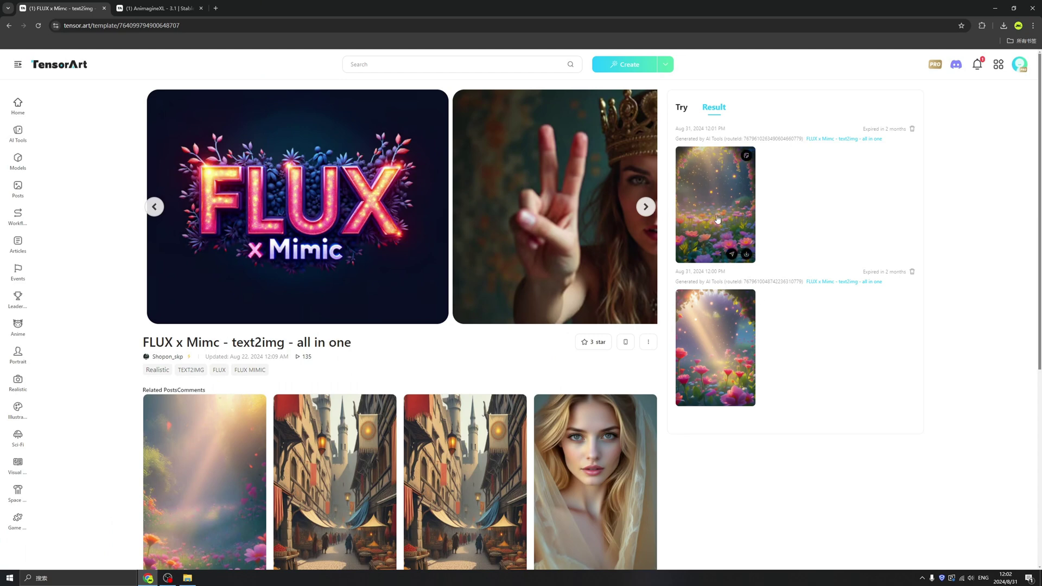
click(717, 220)
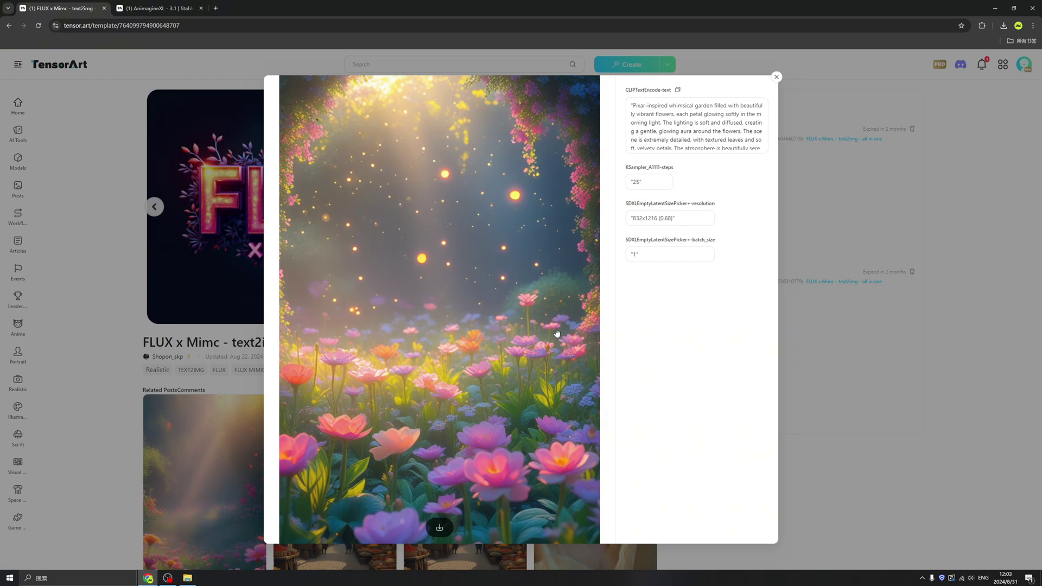
key(Escape)
click(703, 349)
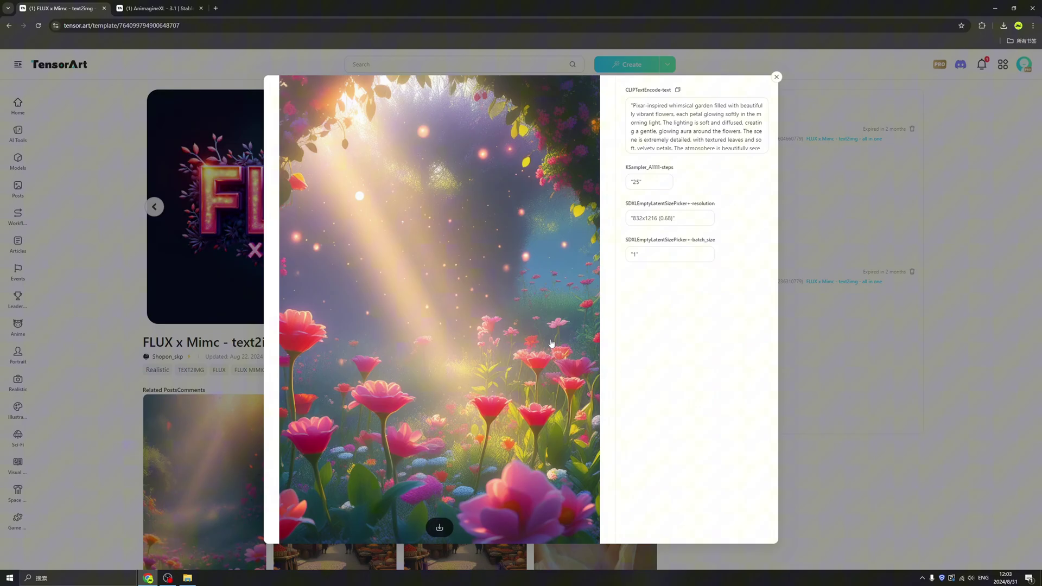
Step: In real-time generation, change the prompt's 'red' to 'green' and check the SDXL-Lightning model list
click(223, 249)
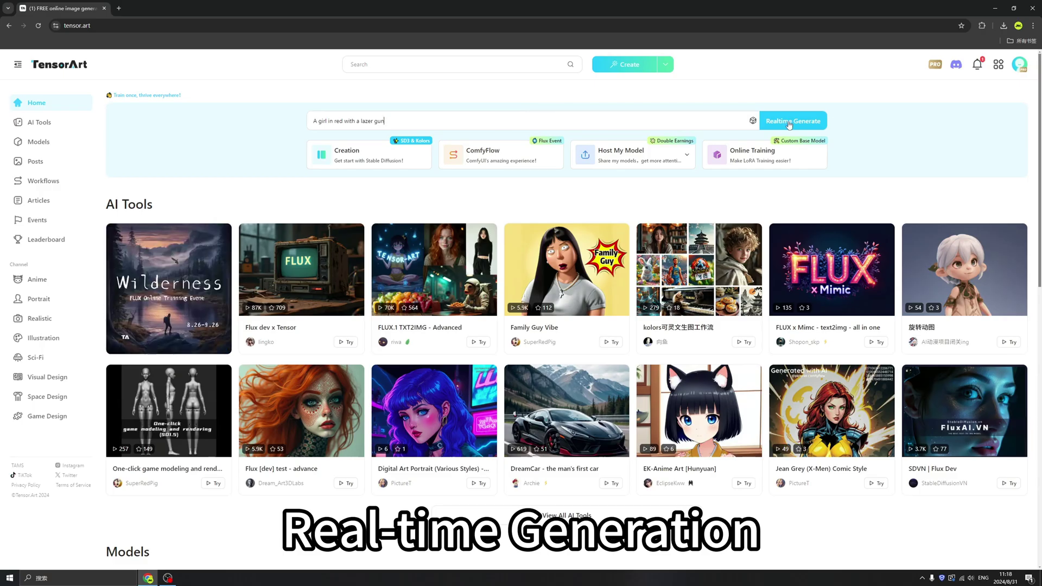
click(789, 125)
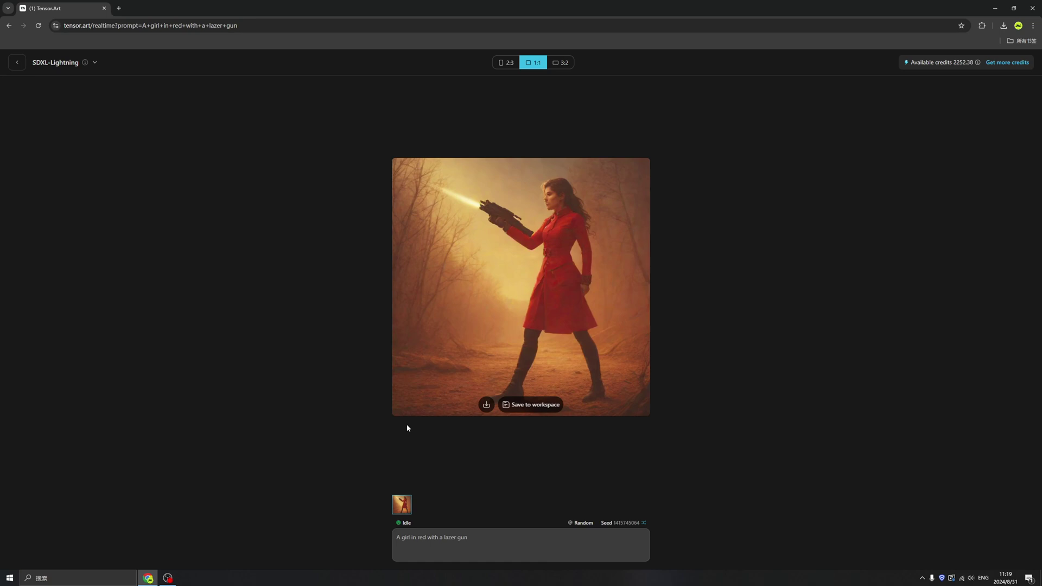
click(502, 541)
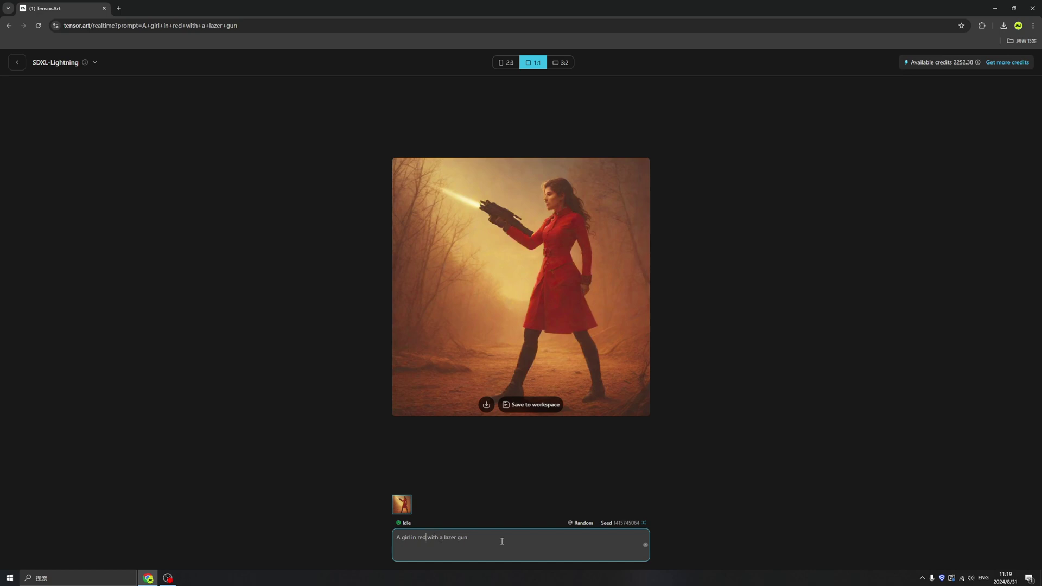
key(BackSpace)
key(BackSpace)
key(BackSpace)
text(green)
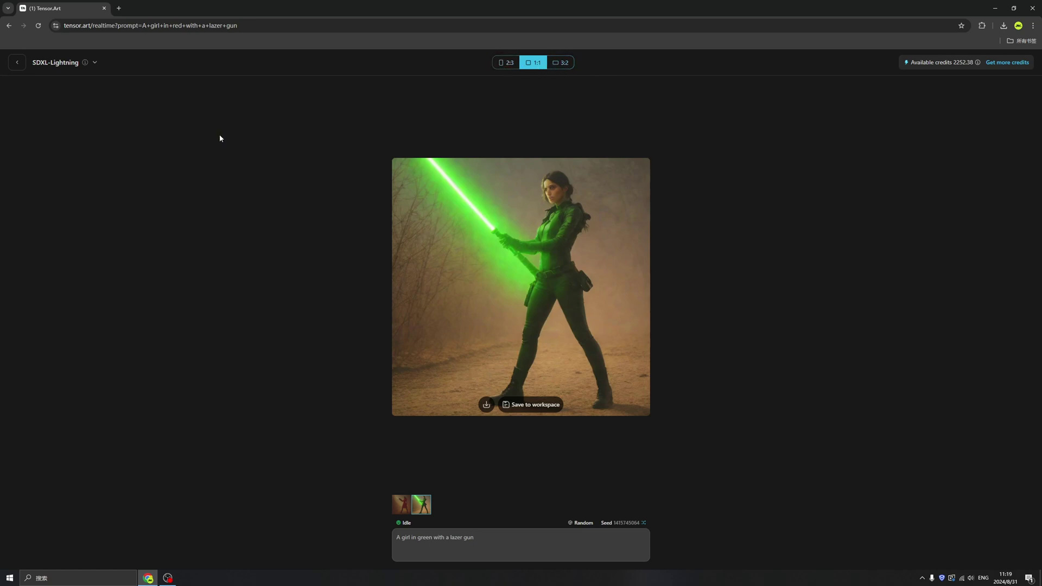
click(96, 64)
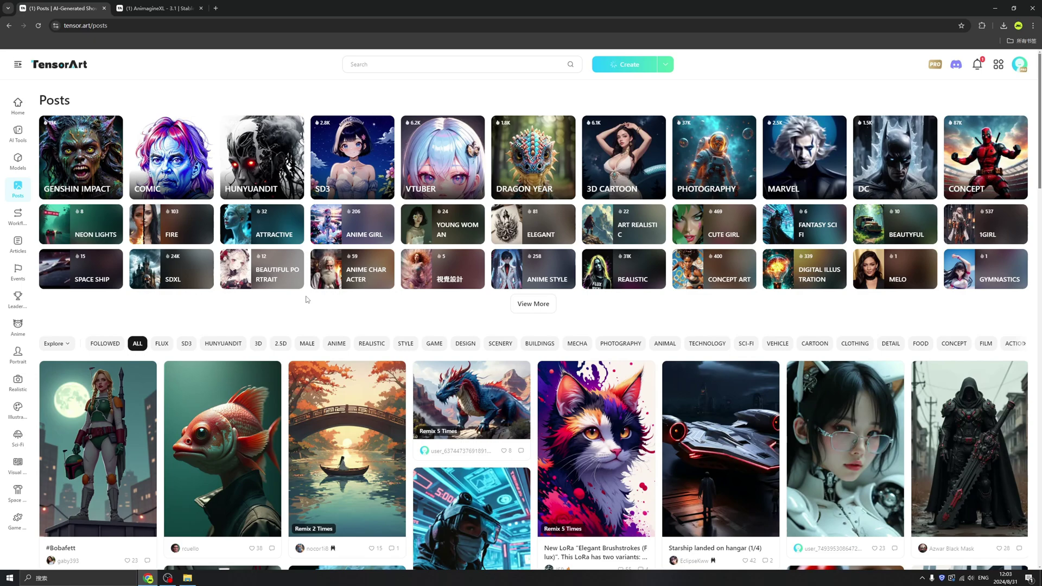
Step: Scroll the Posts feed down to reveal posts like Frog, FLUX Mimic, City and Bear alien
scroll(322, 303, down, 3)
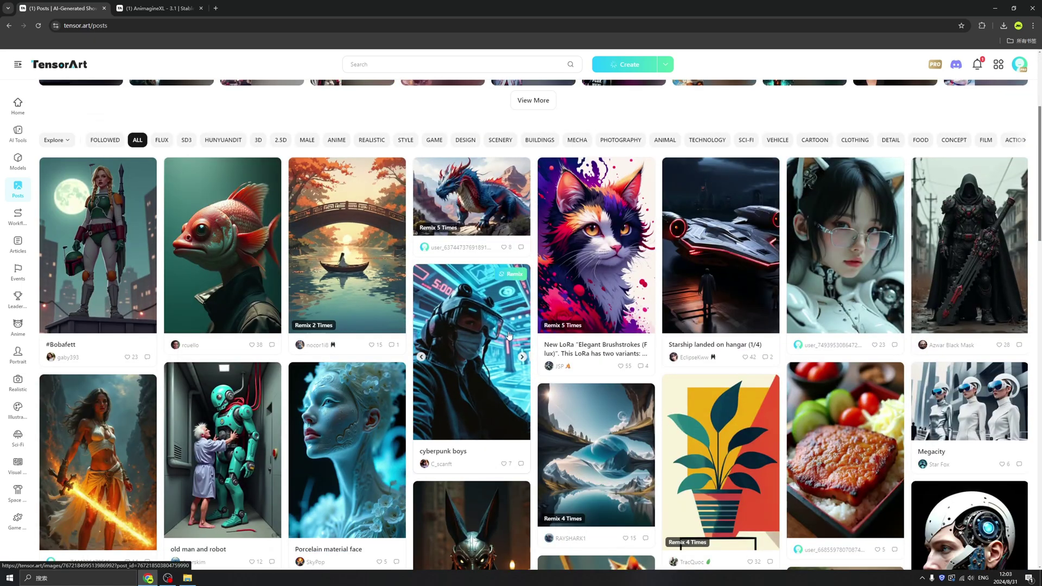
scroll(519, 342, down, 5)
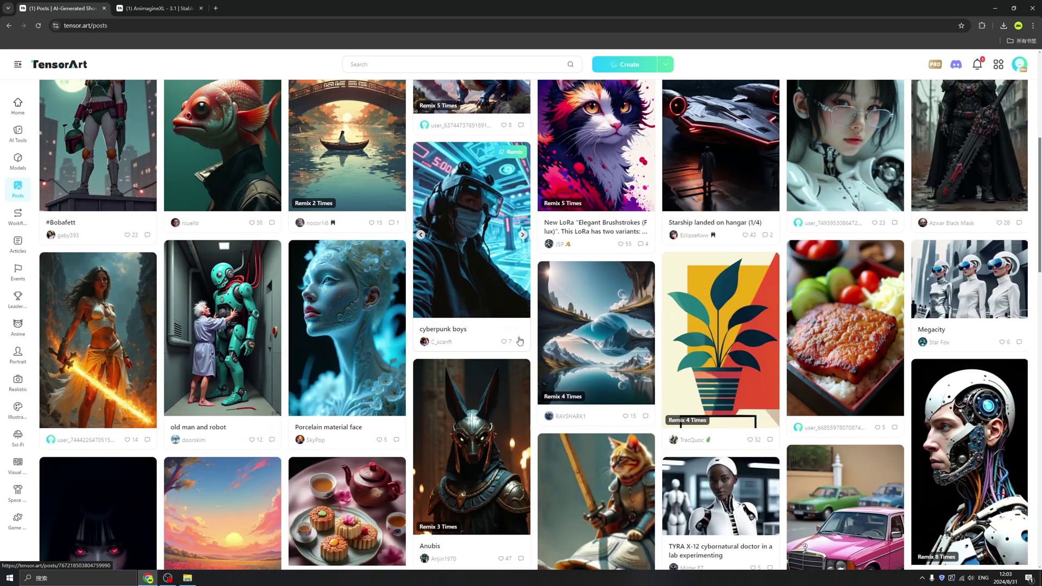
scroll(519, 338, down, 4)
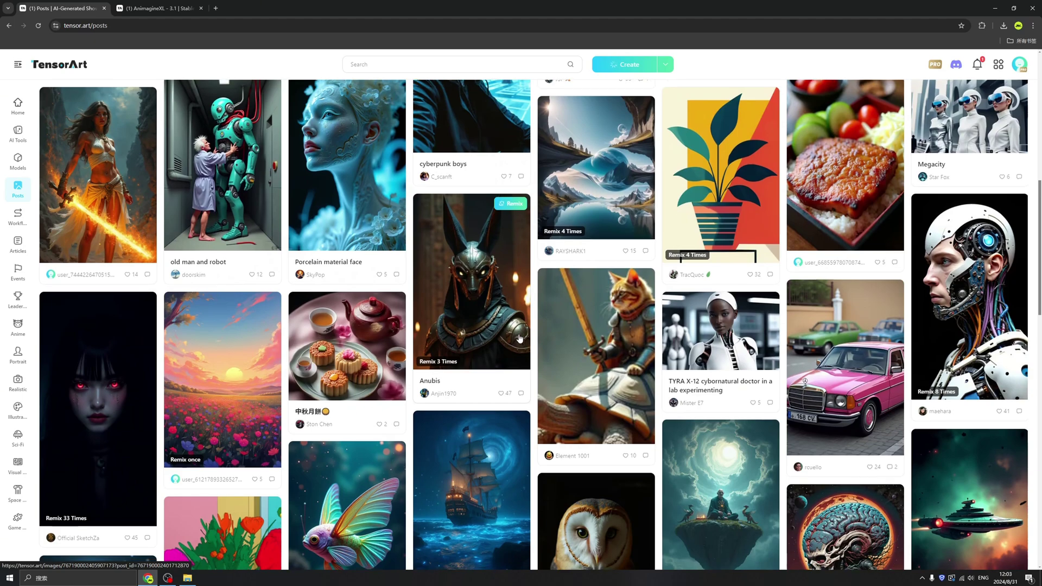
scroll(520, 333, down, 4)
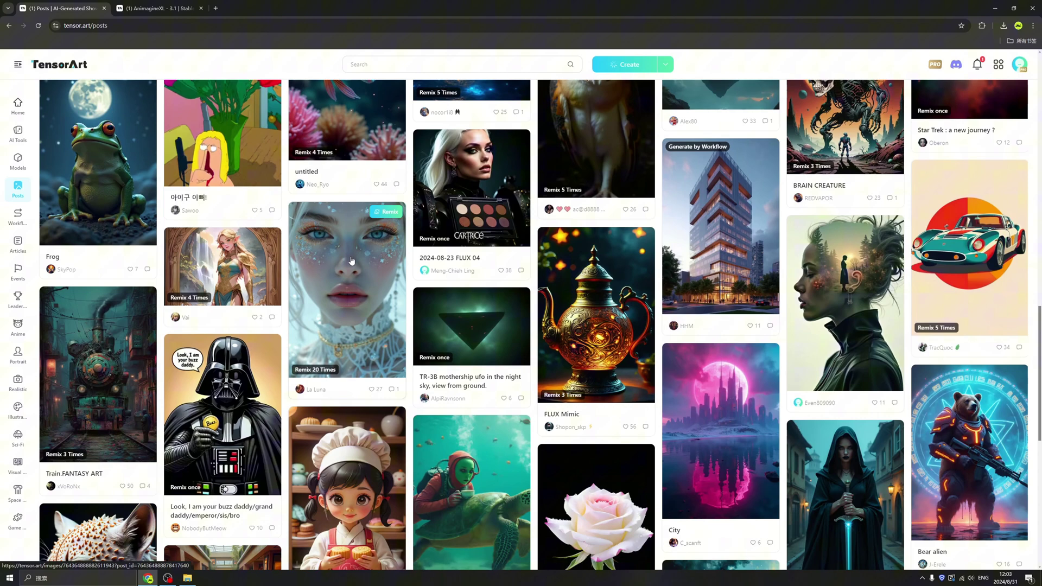
Step: Open the glittering albino woman post and select its prompt text
click(352, 257)
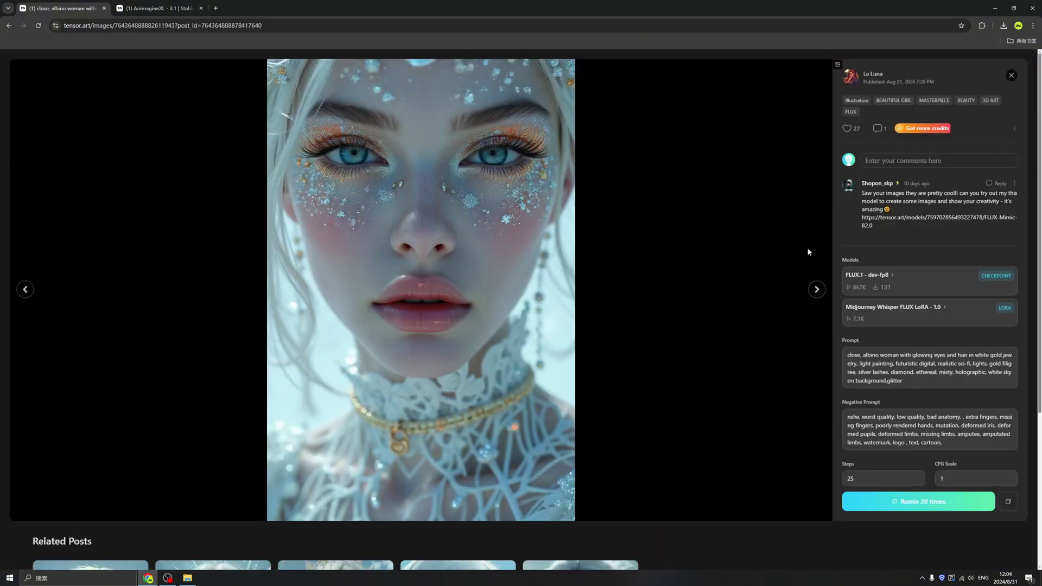
scroll(883, 322, down, 1)
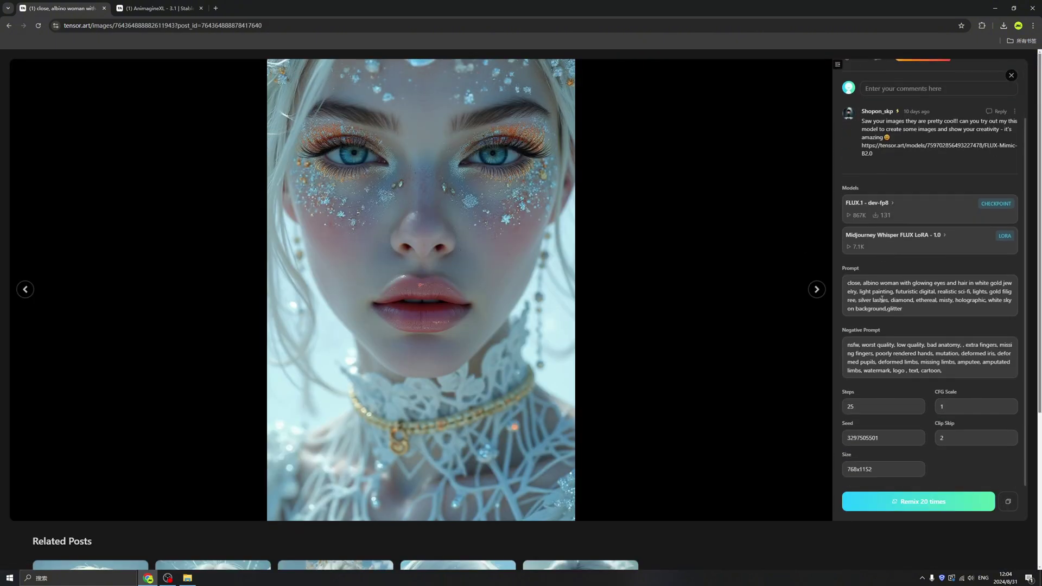
drag(911, 310, 840, 279)
click(879, 316)
drag(913, 310, 846, 285)
click(900, 357)
Step: Select the negative prompt and scroll through the post's FLUX.1 model, LoRA and 25-step settings
drag(952, 374, 851, 348)
scroll(891, 341, up, 2)
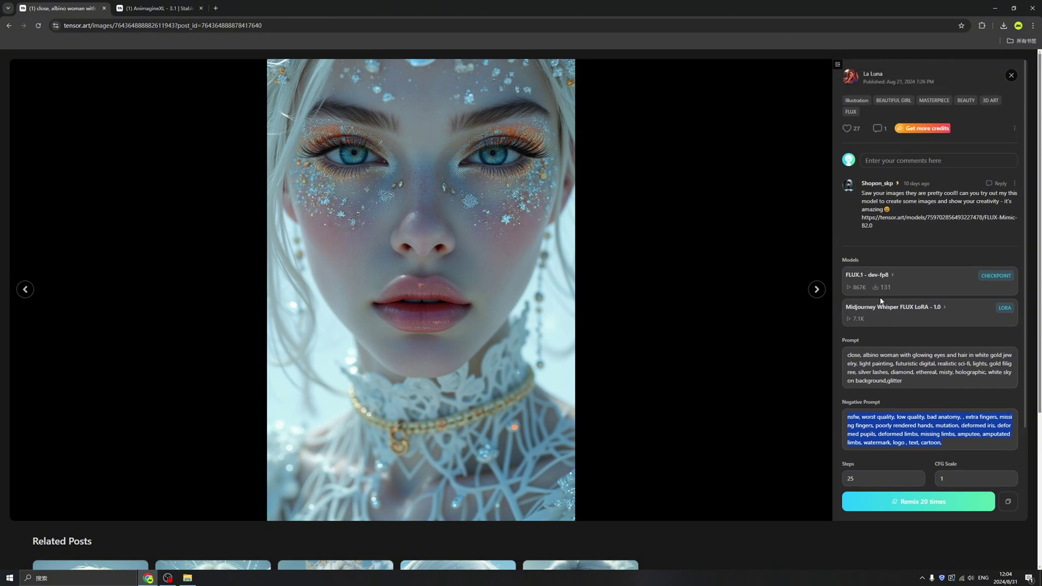
scroll(876, 350, down, 2)
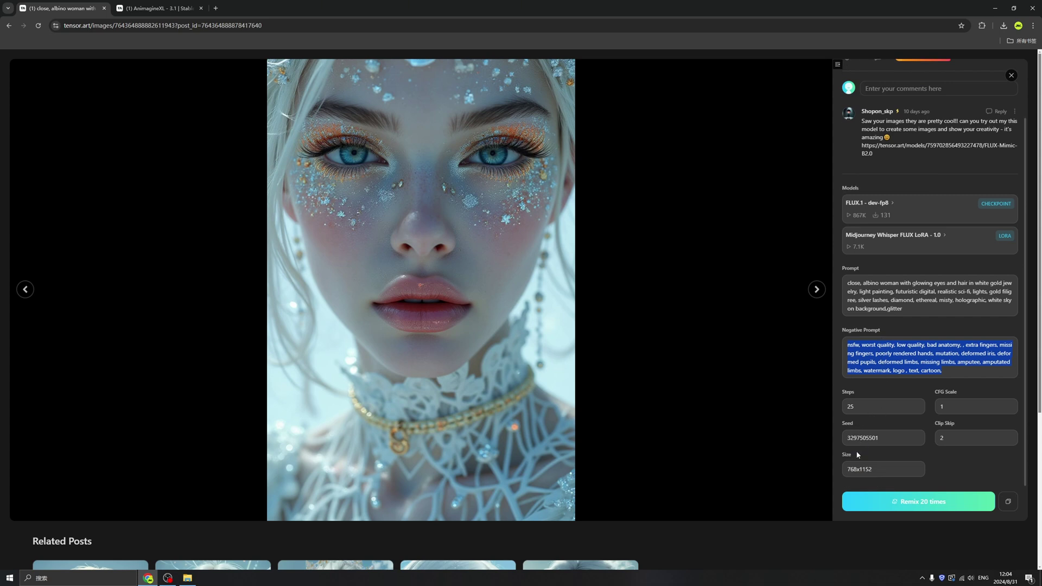
click(899, 386)
scroll(891, 391, up, 2)
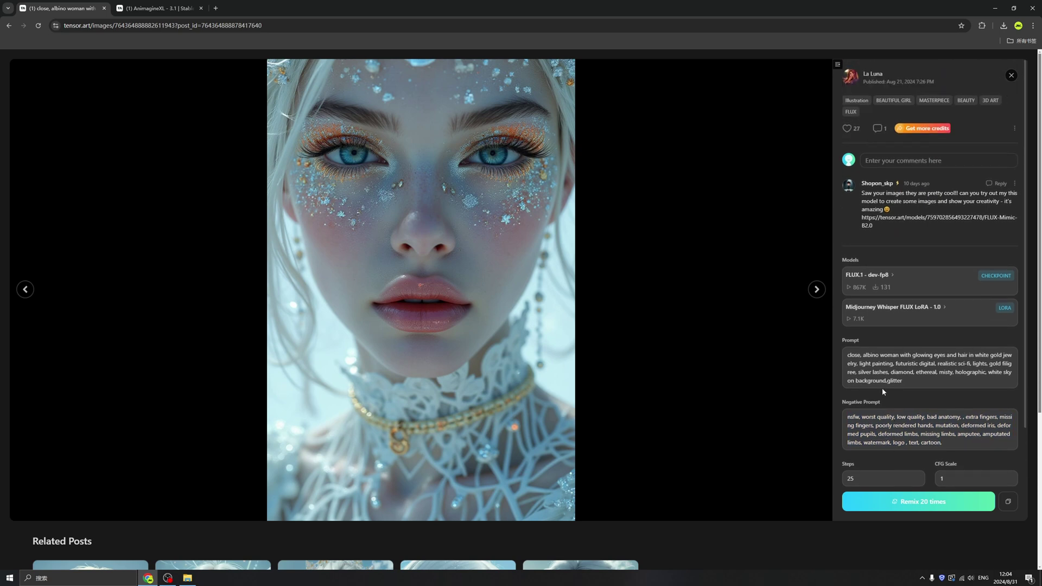
scroll(892, 330, down, 2)
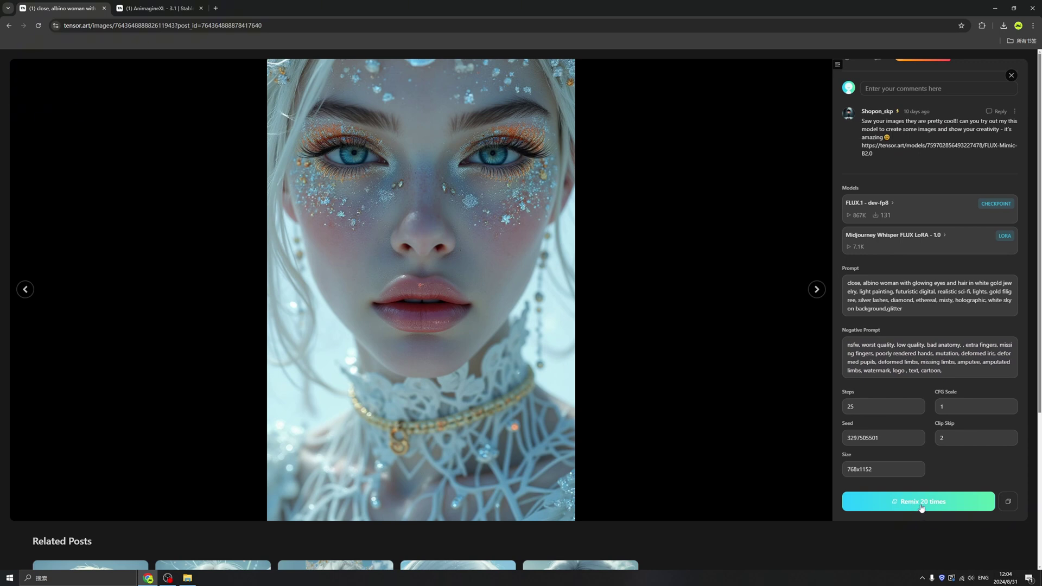
scroll(922, 505, up, 2)
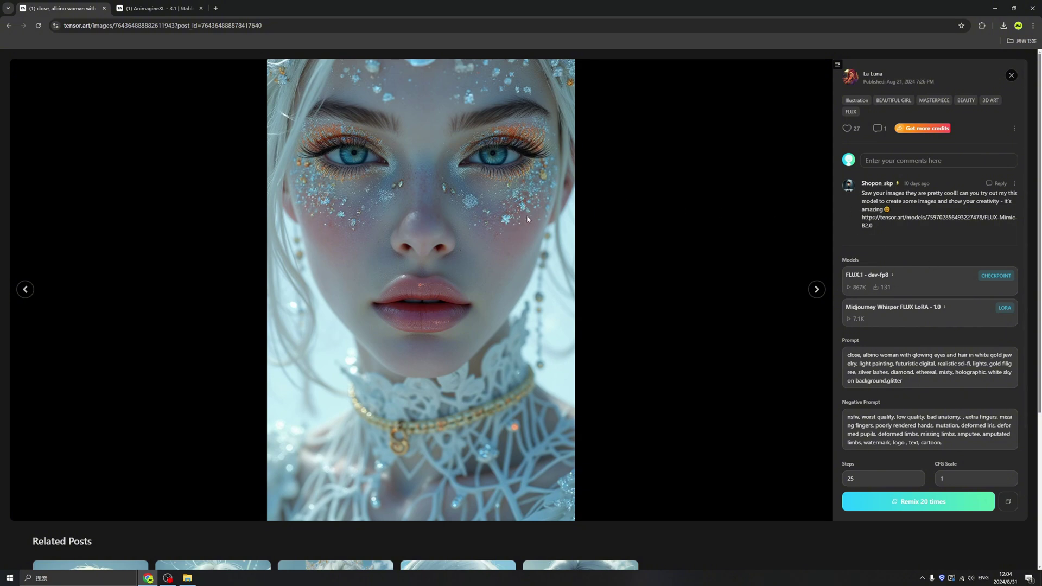
Step: Close the image details and browse down the community Posts grid and back
click(1011, 76)
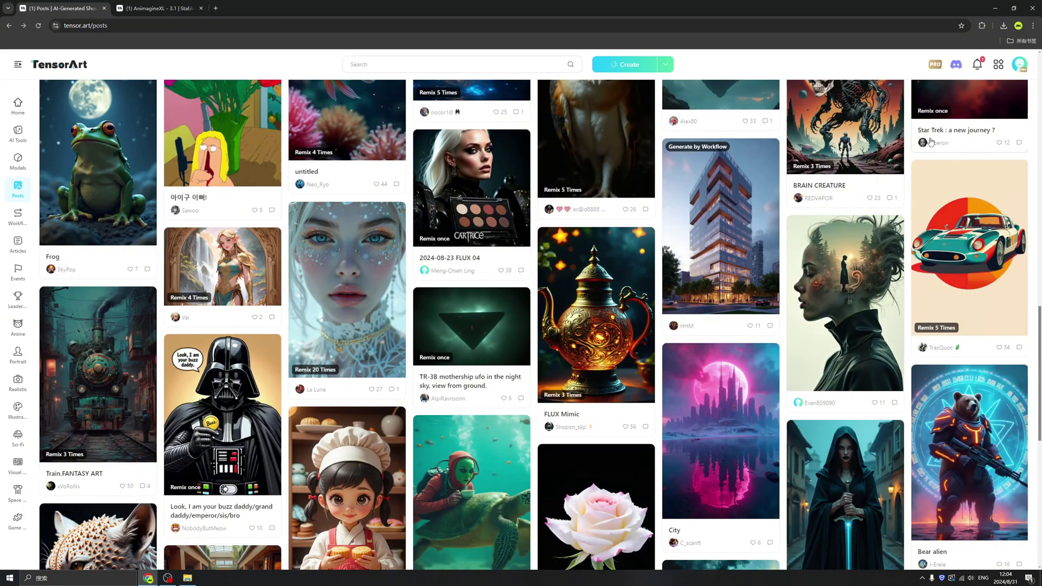
scroll(749, 292, down, 1)
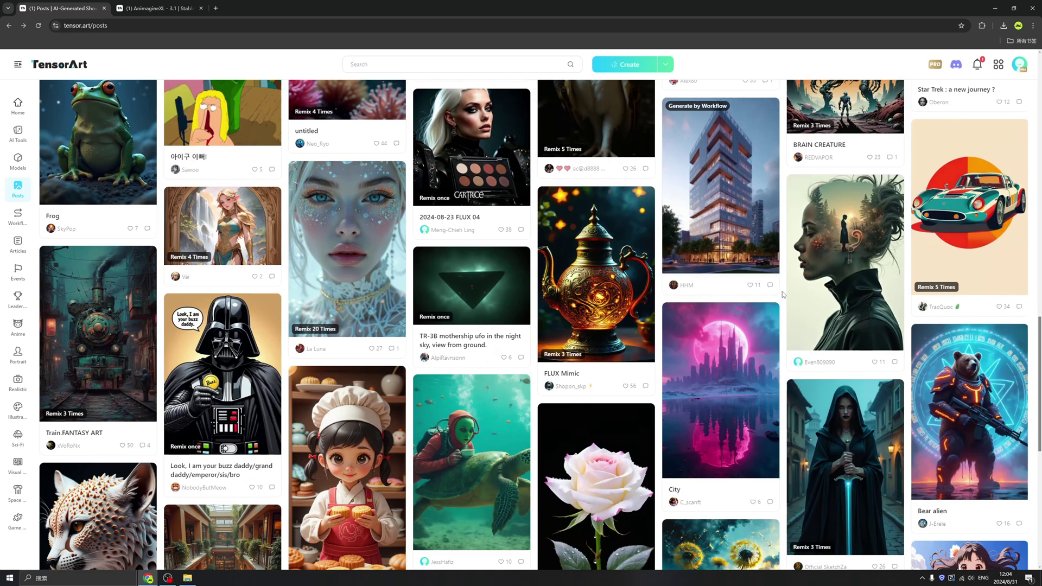
scroll(783, 294, down, 8)
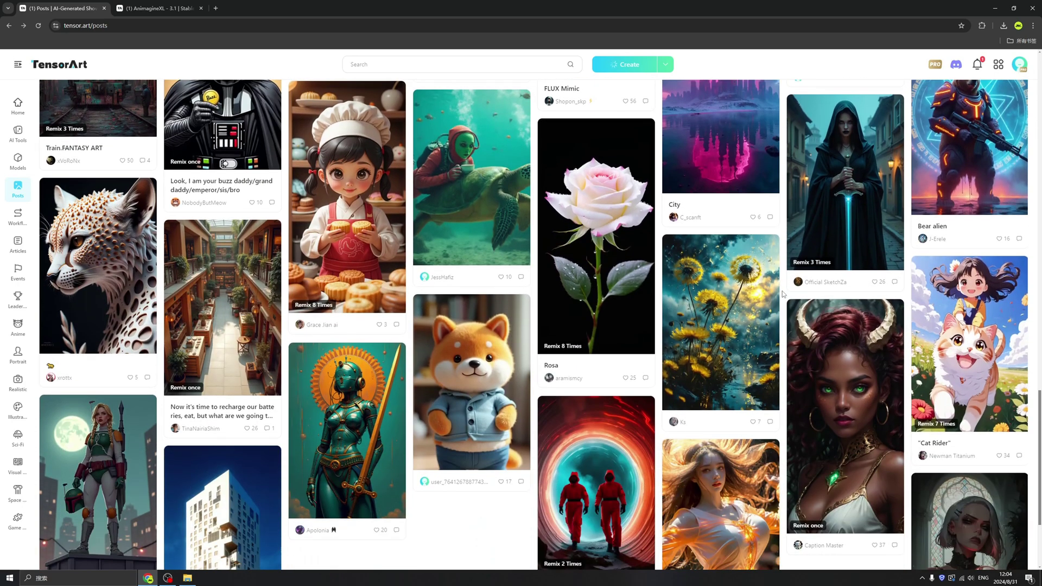
scroll(783, 295, down, 8)
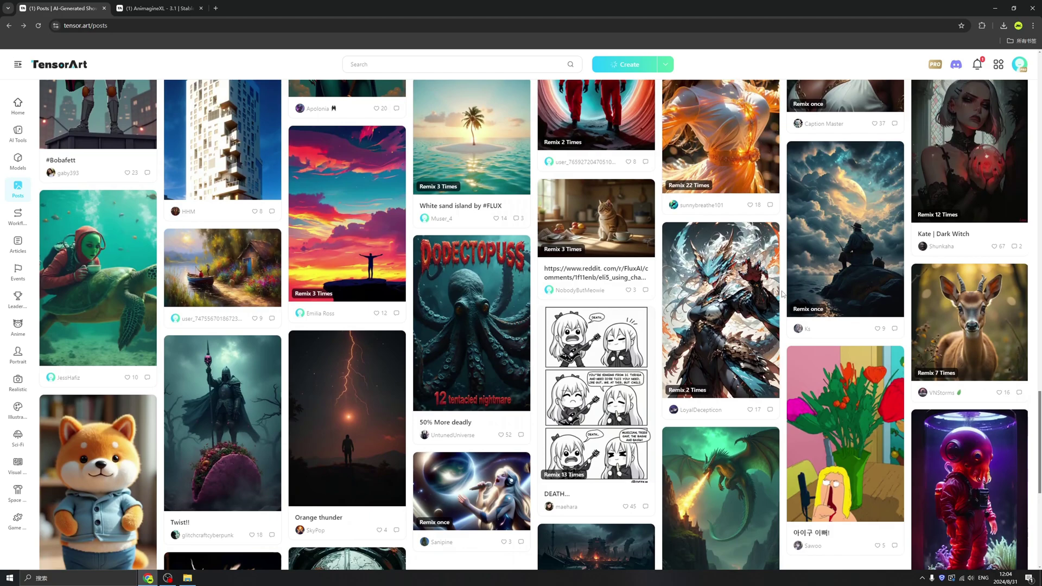
scroll(782, 294, up, 20)
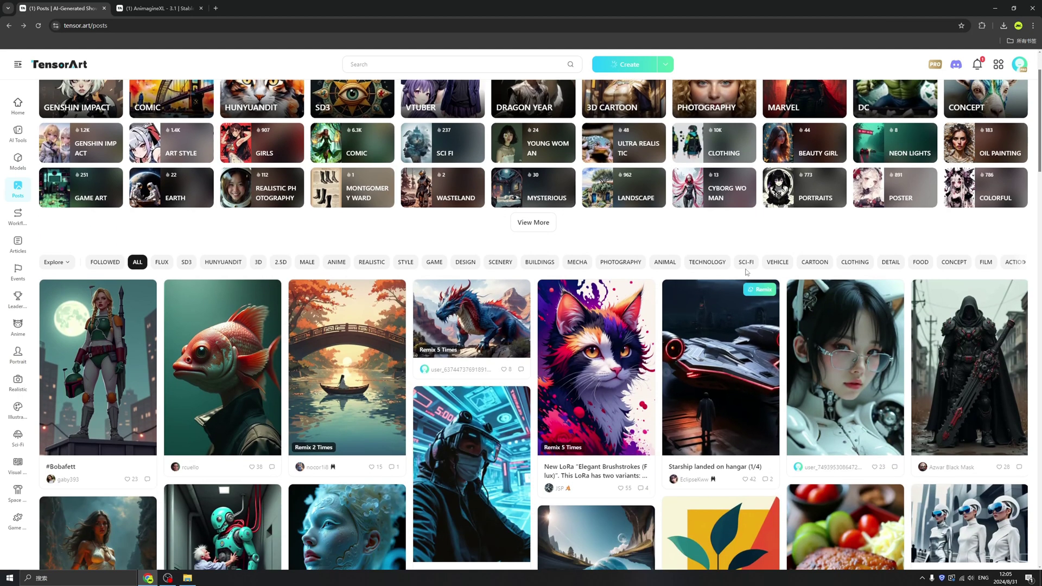
Step: Filter the posts feed to Food and scroll through the results
click(745, 344)
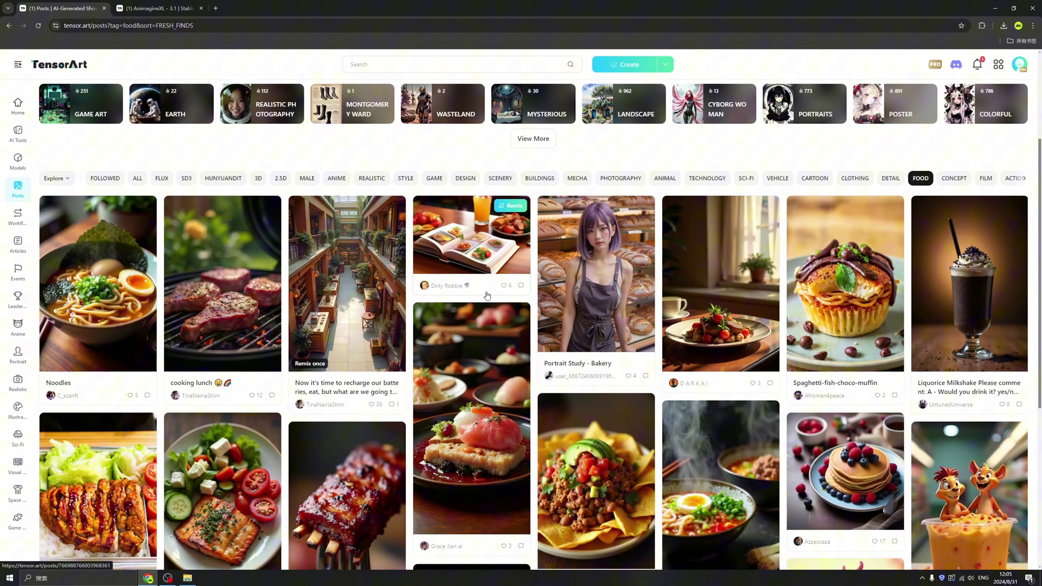
scroll(487, 295, down, 3)
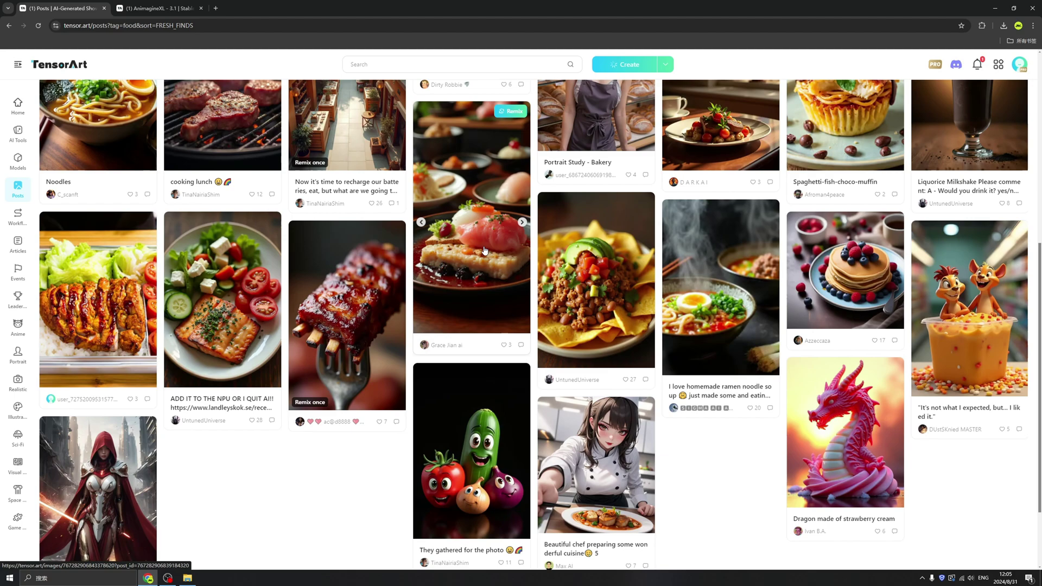
scroll(485, 251, up, 10)
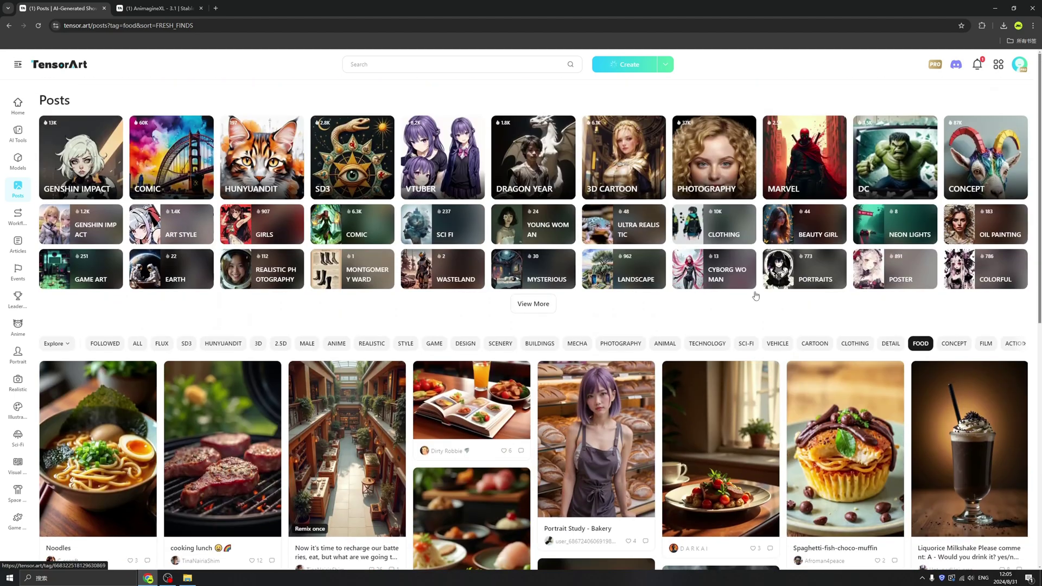
Step: Browse the LANDSCAPE category's models and posts, then view a mountain landscape post
click(594, 269)
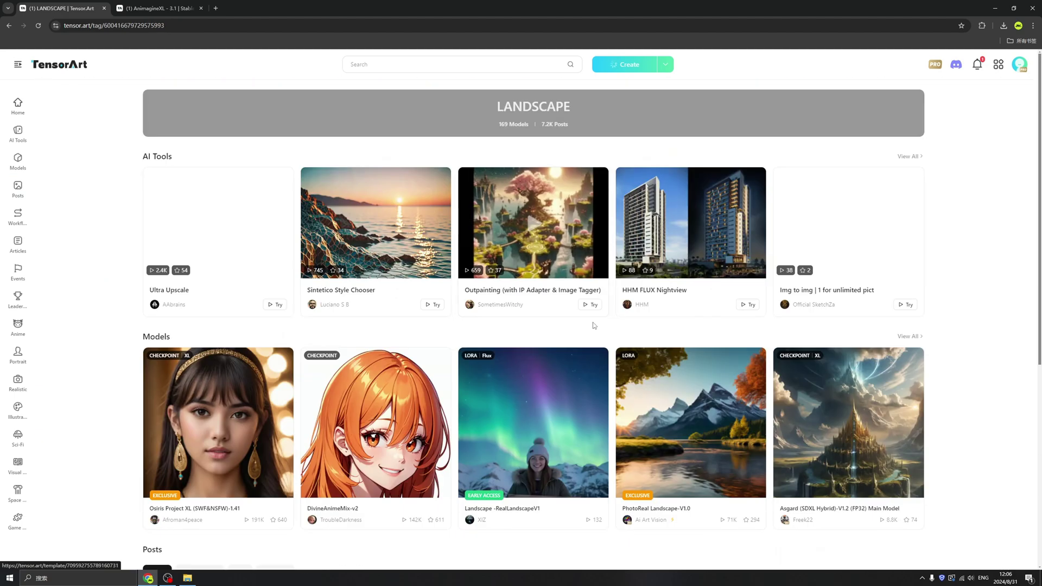
scroll(594, 325, down, 4)
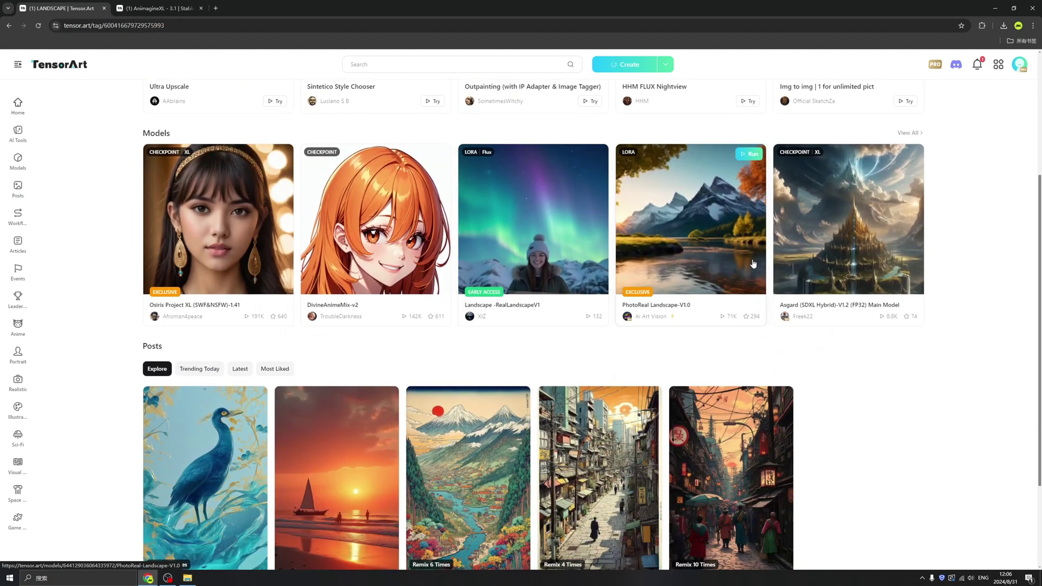
scroll(754, 266, down, 3)
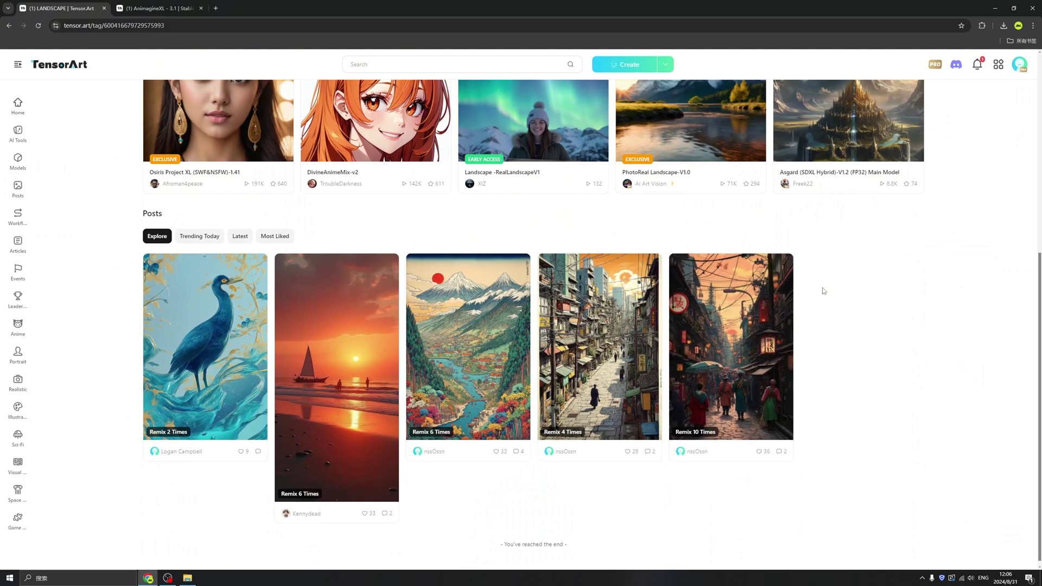
scroll(809, 274, up, 3)
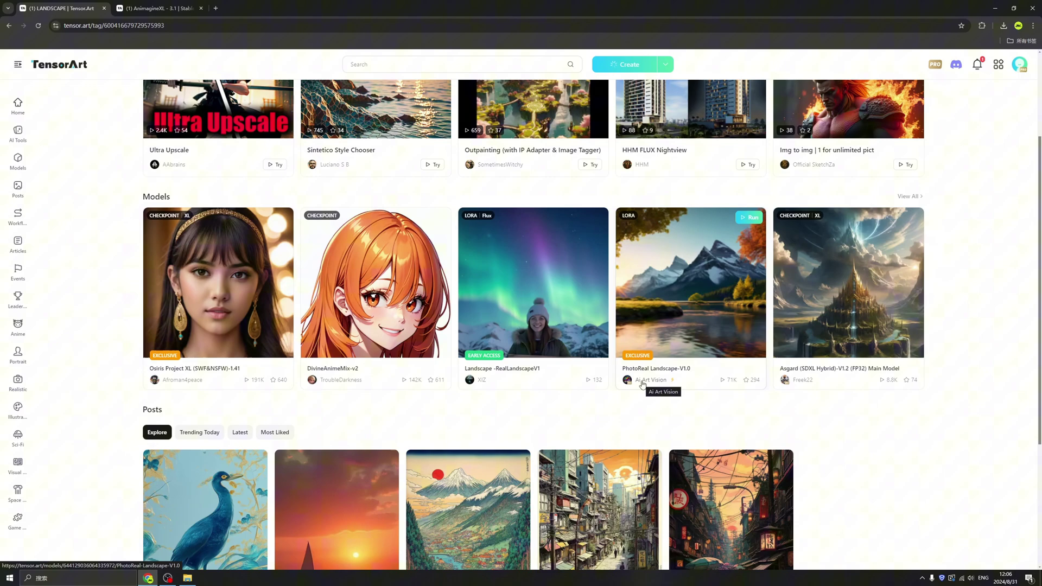
scroll(643, 388, down, 4)
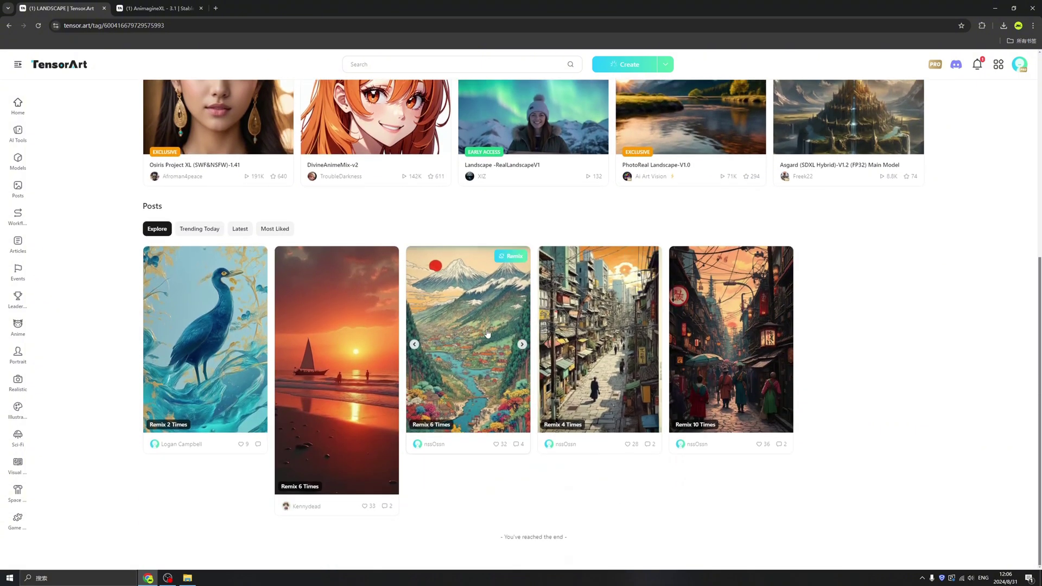
click(488, 334)
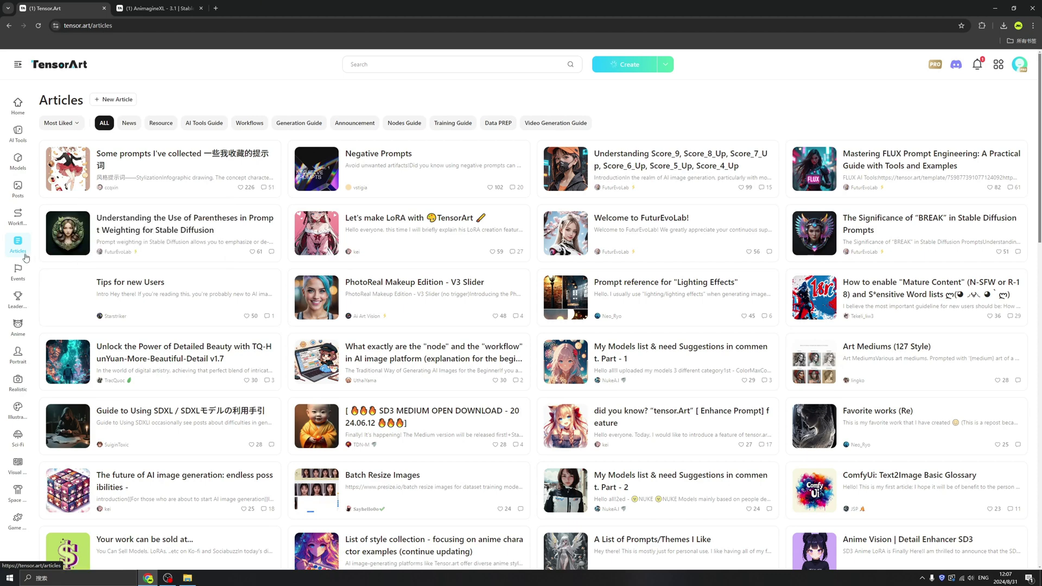
Step: Scroll through the Articles grid of community guides and back up
scroll(576, 314, down, 3)
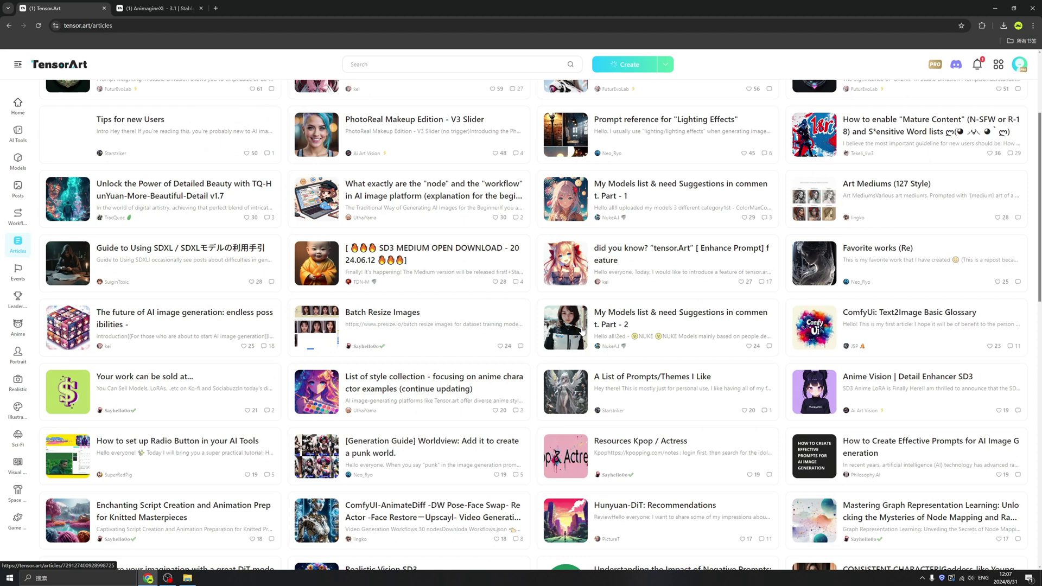
scroll(600, 328, down, 3)
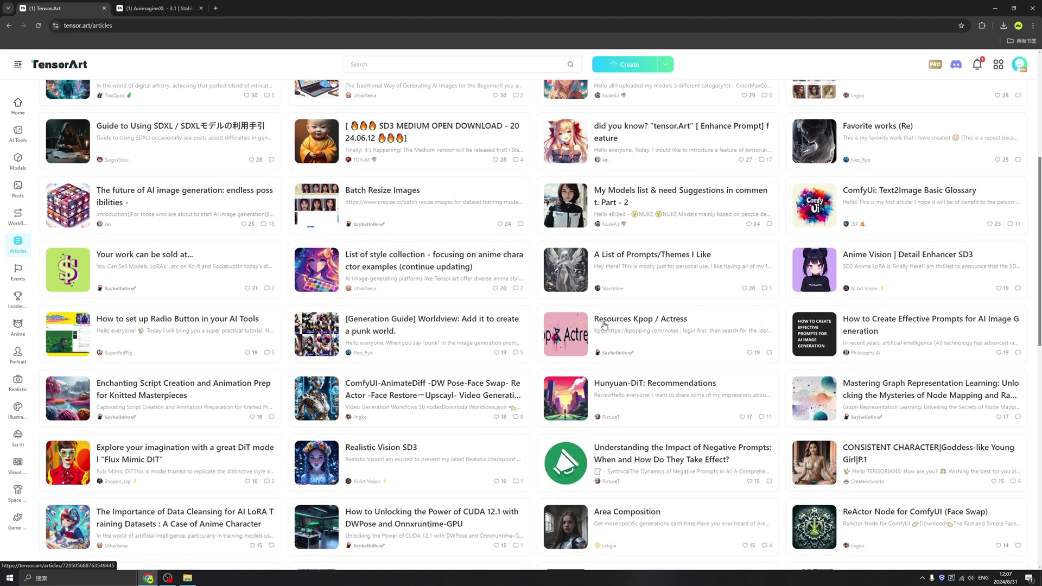
scroll(616, 346, down, 3)
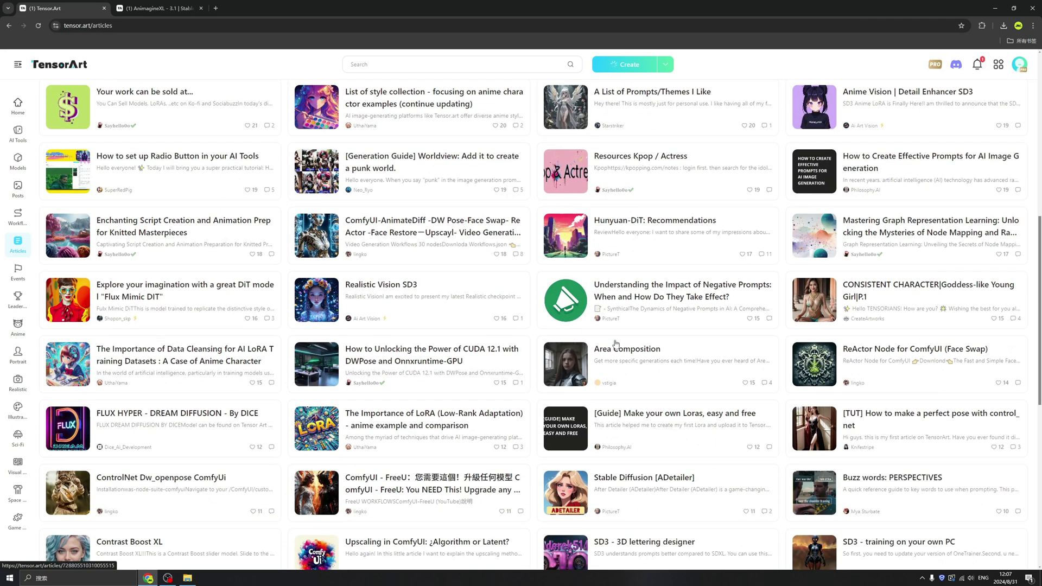
scroll(617, 347, down, 5)
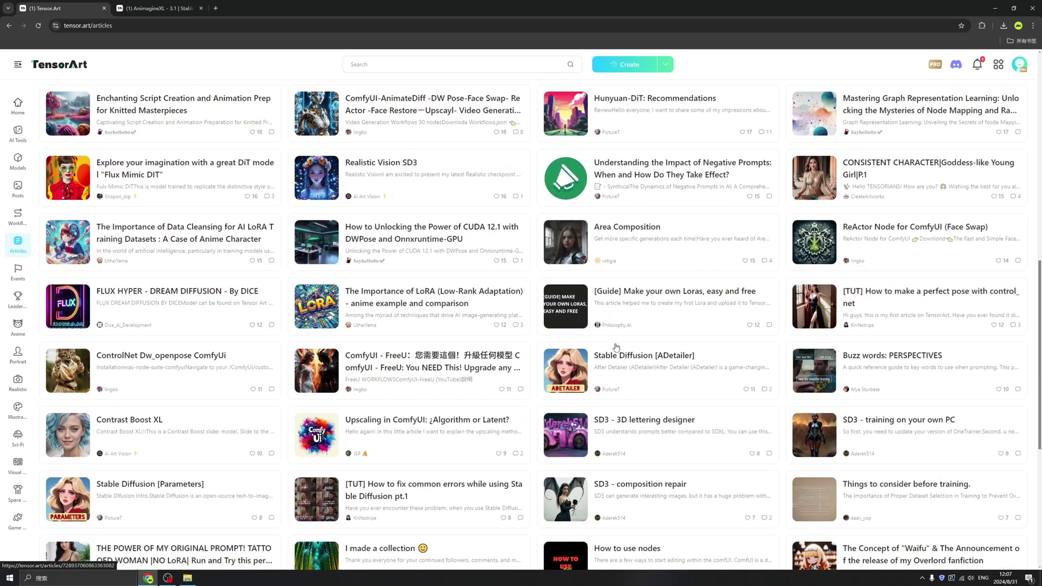
scroll(622, 163, up, 20)
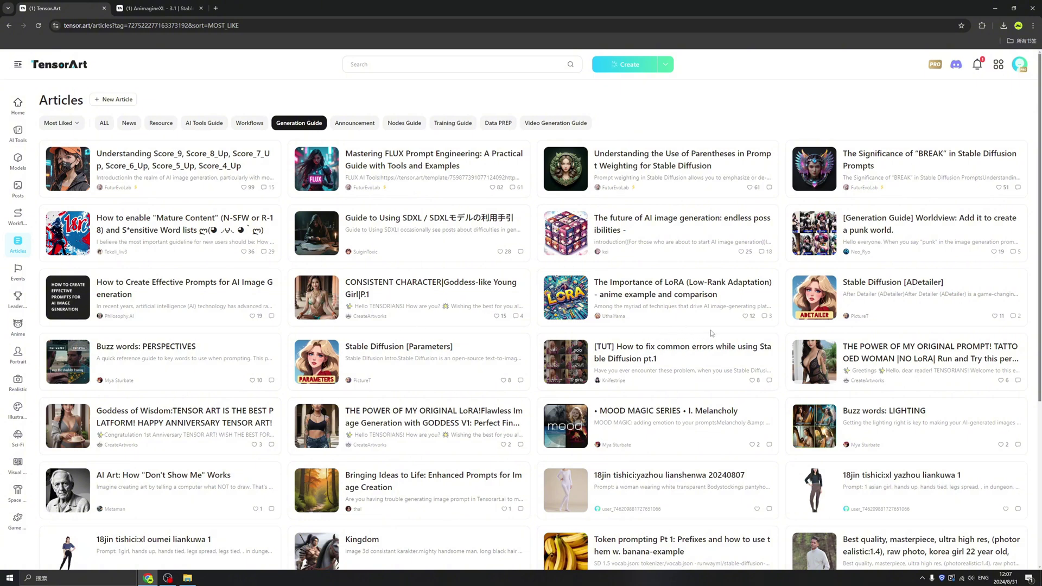
Step: Go to the Events page listing contests like the FLUX Meme Contest
click(18, 272)
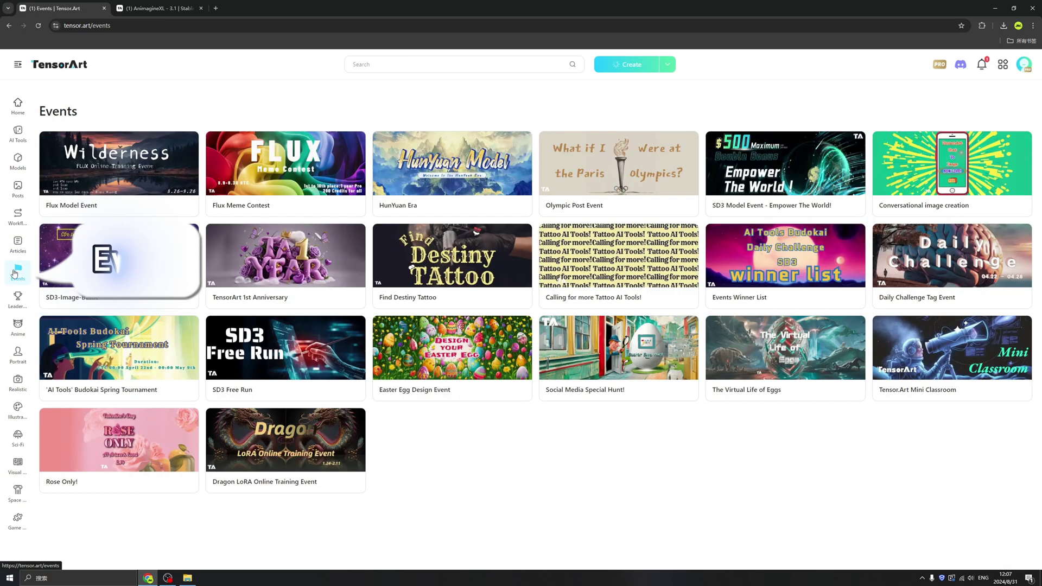